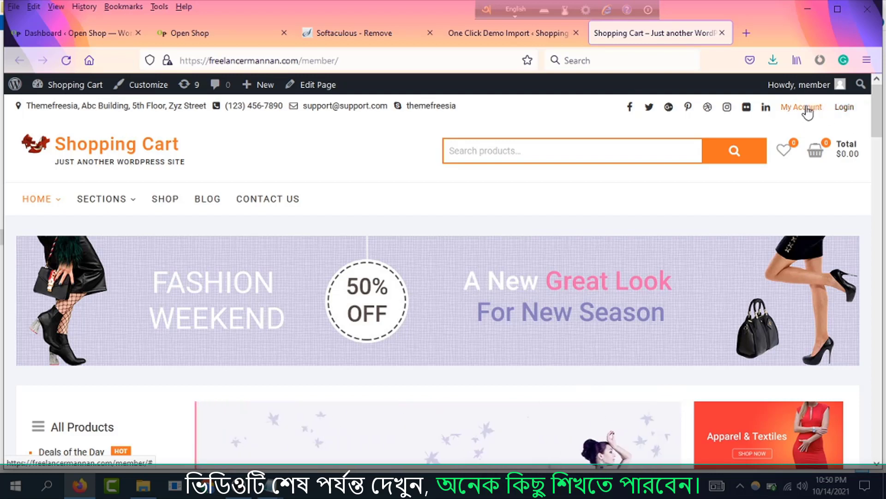
- Test the My Account and Login links in the storefront's header
left_click(807, 111)
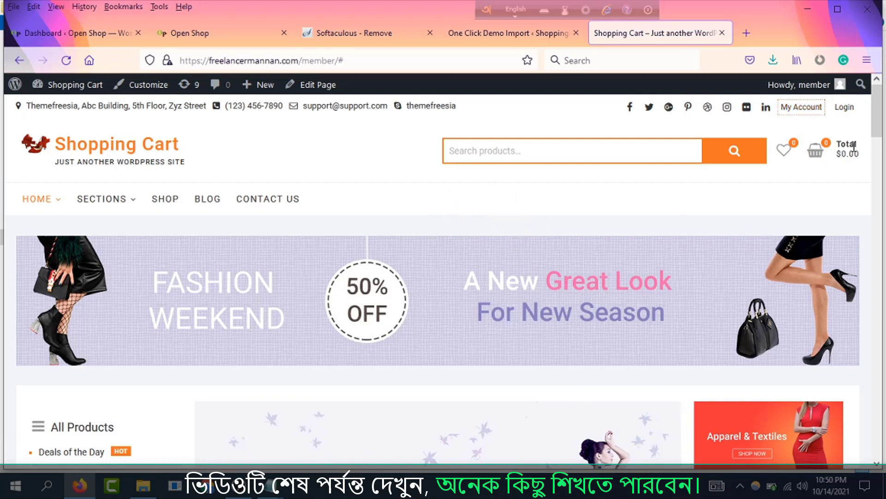
left_click(845, 109)
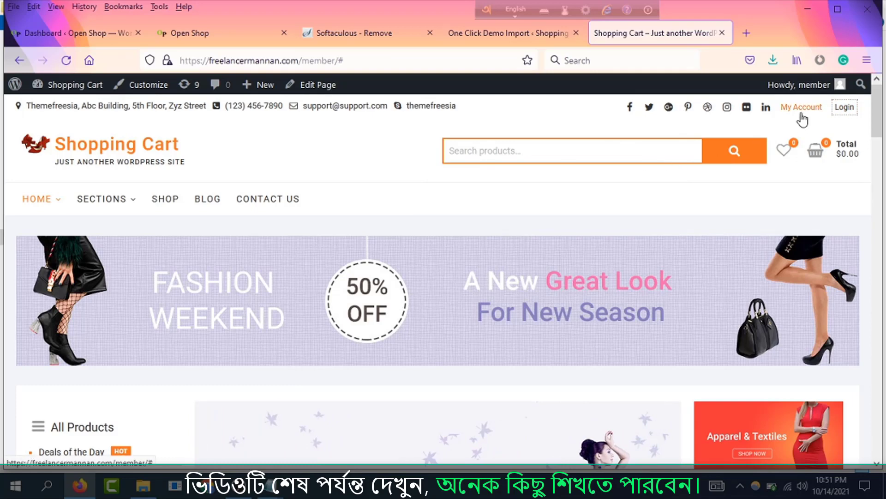
left_click(477, 42)
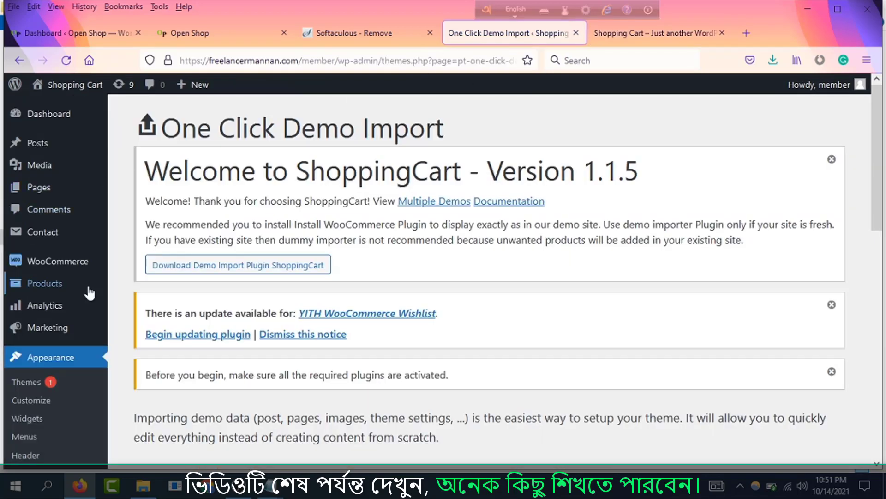
scroll(484, 251, "down", 3)
scroll(525, 217, "up", 3)
left_click(635, 33)
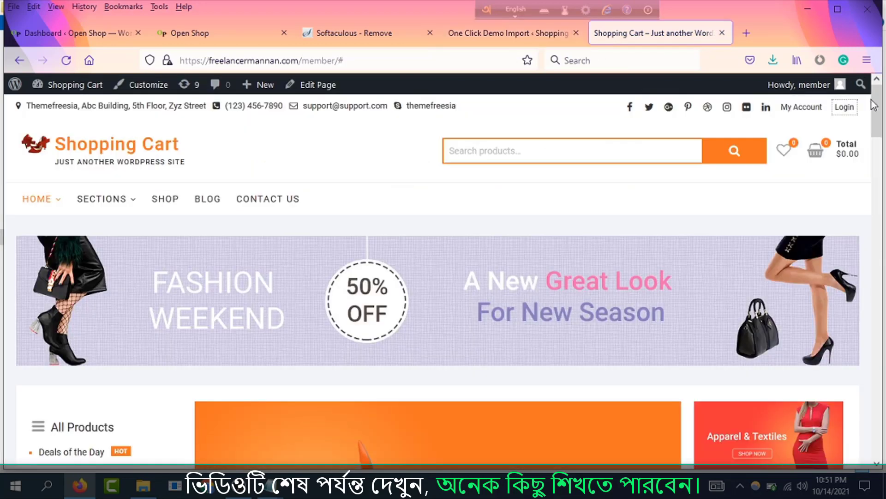
- Go to the site's menu management in the WordPress admin and load Top Menu for editing
left_click(517, 34)
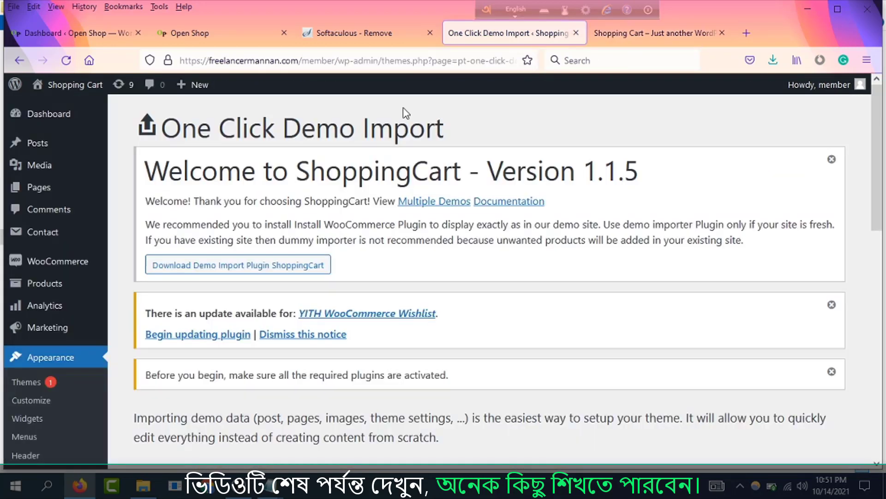
scroll(33, 351, "down", 3)
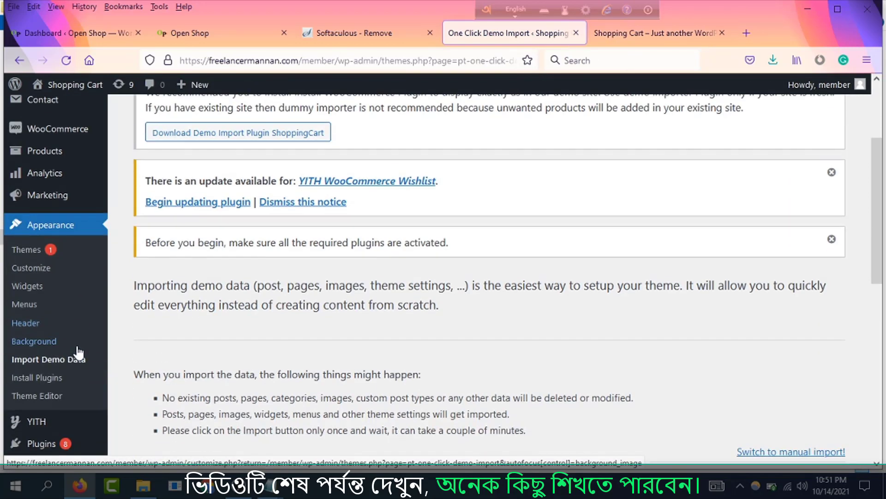
left_click(25, 304)
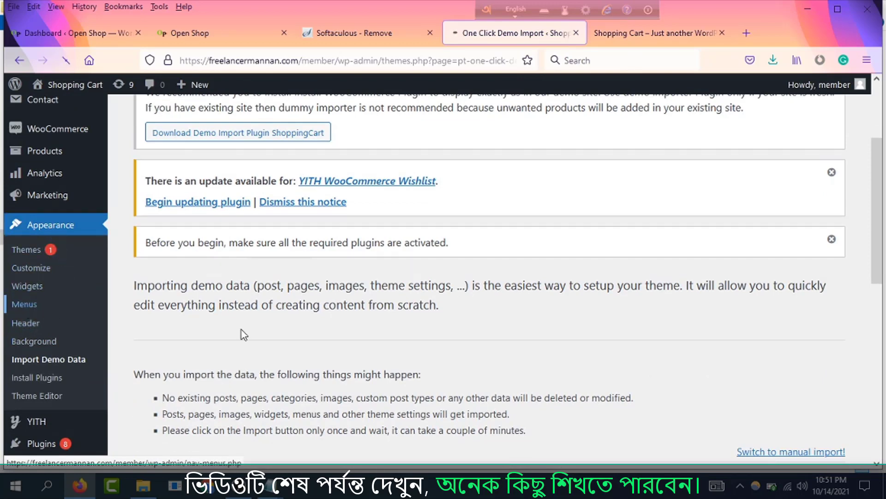
scroll(480, 303, "down", 3)
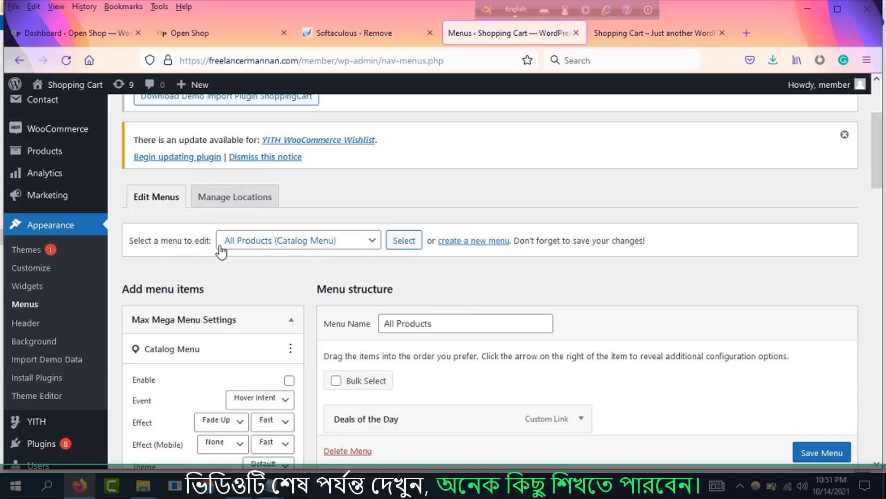
left_click(373, 241)
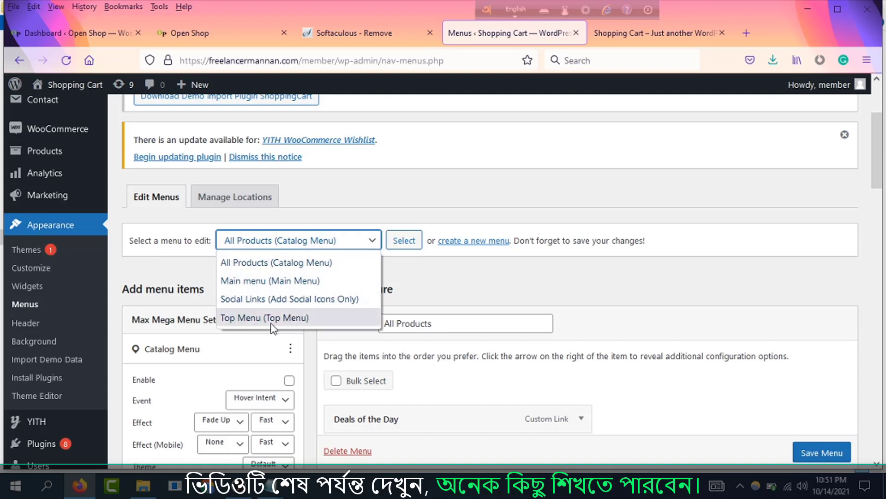
left_click(281, 318)
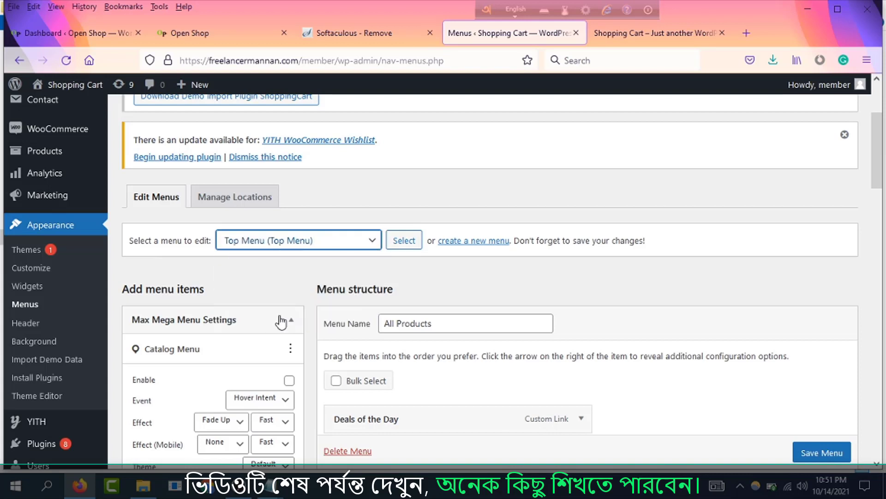
left_click(405, 241)
scroll(536, 286, "down", 5)
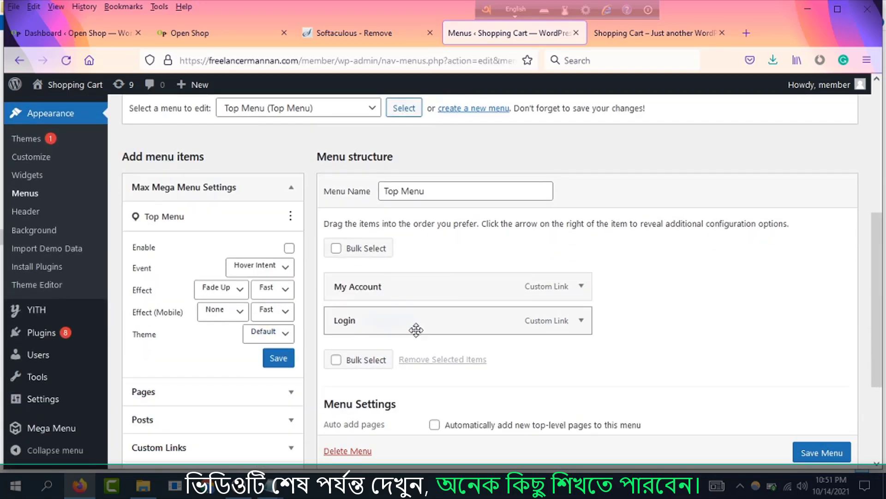
- Remove the My Account and Login custom links from the Top Menu structure
left_click(581, 286)
left_click_drag(368, 332, 314, 331)
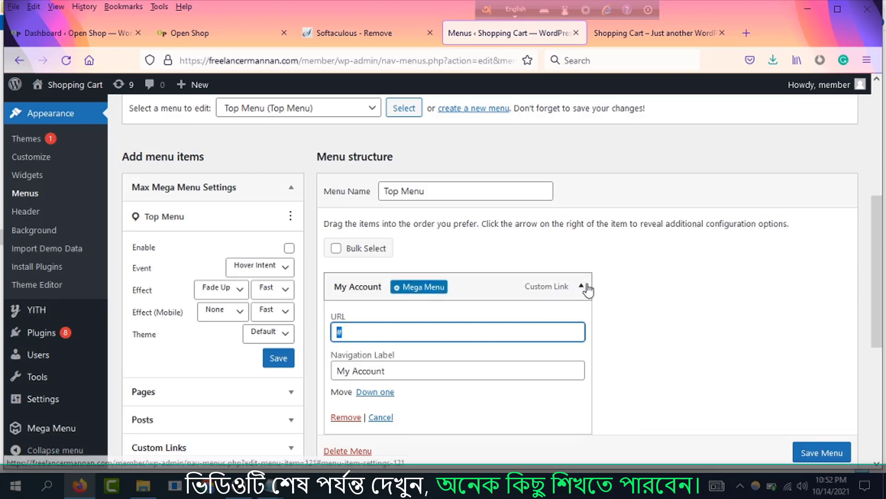
scroll(624, 291, "down", 3)
scroll(624, 290, "up", 2)
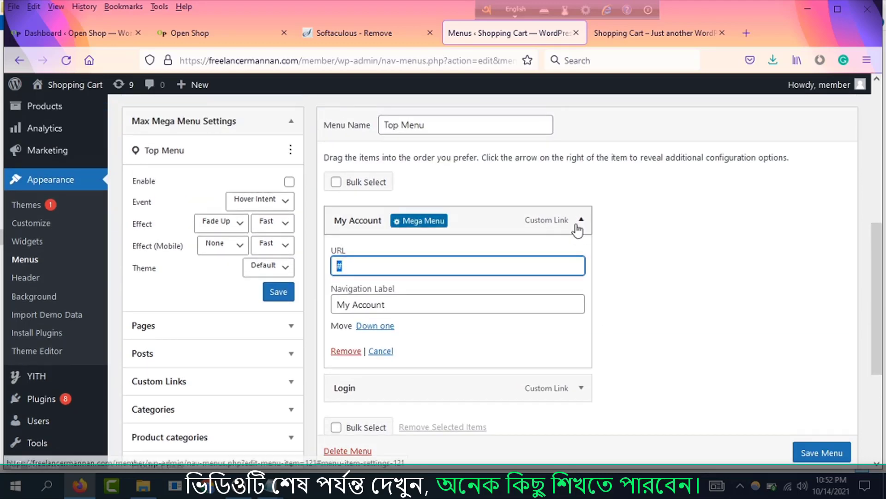
left_click(581, 219)
left_click(581, 221)
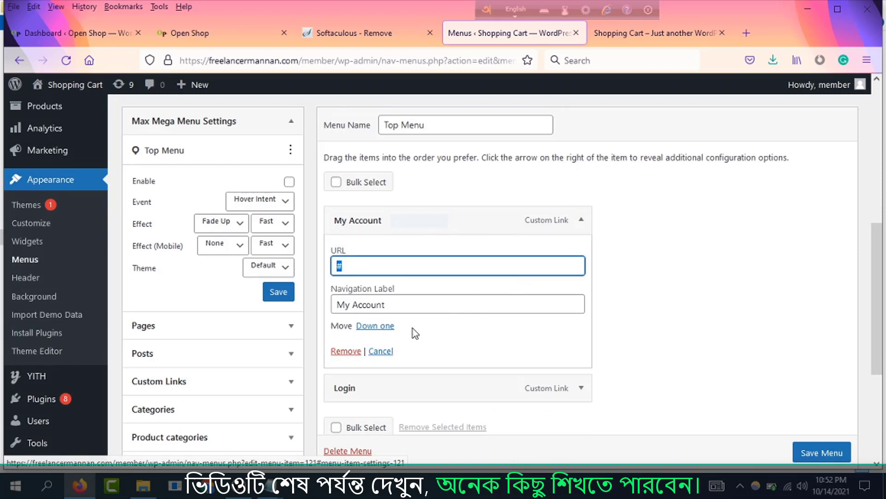
left_click(344, 352)
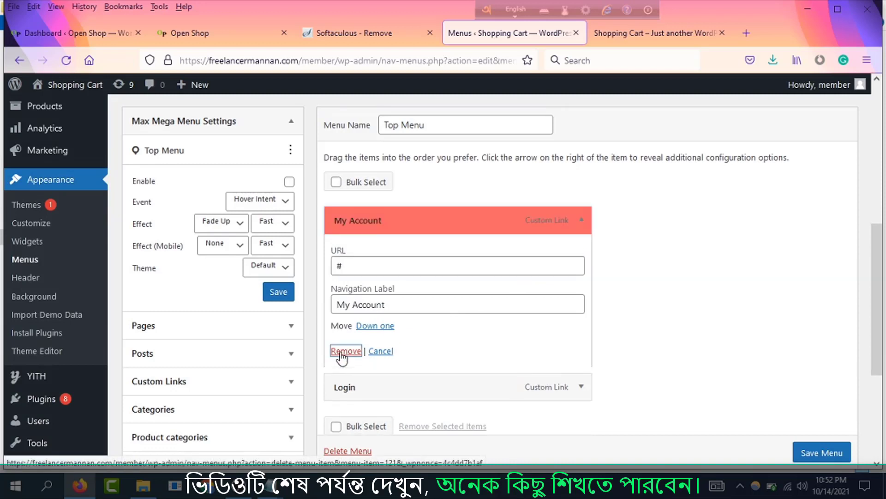
left_click(582, 220)
left_click(344, 331)
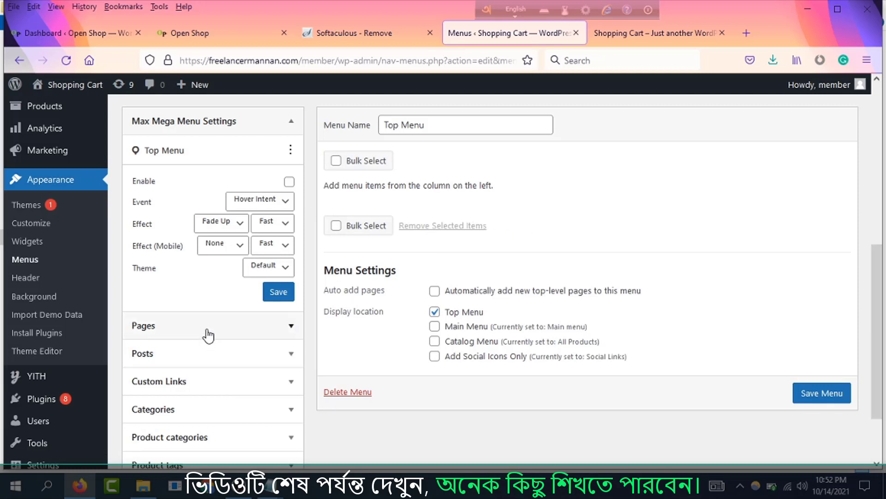
- Search the pages for "my", add the My account page to Top Menu and save the menu
left_click(289, 328)
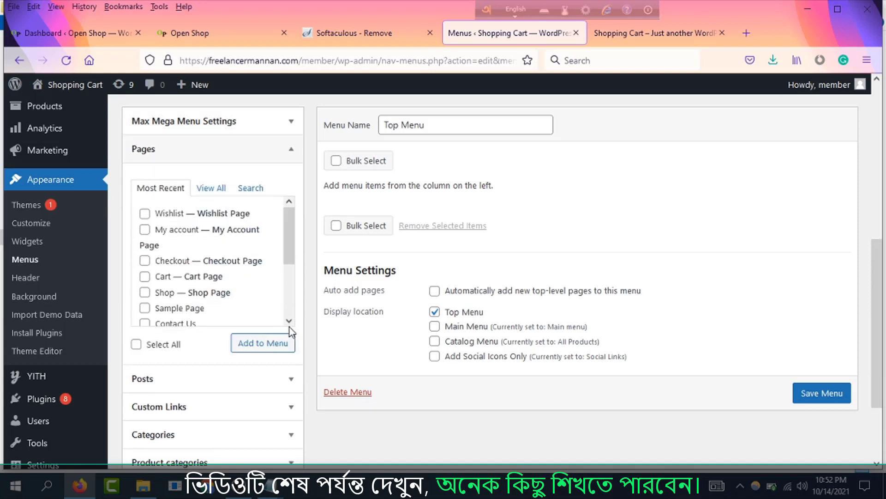
left_click(210, 188)
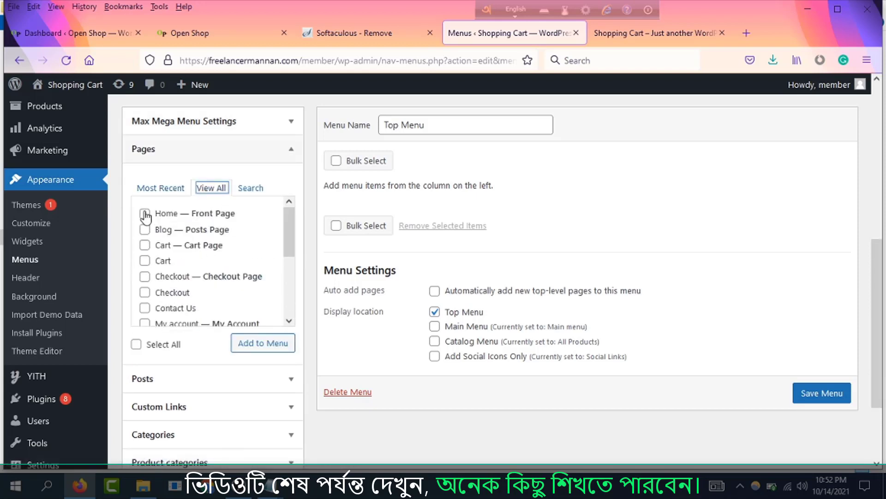
left_click(147, 188)
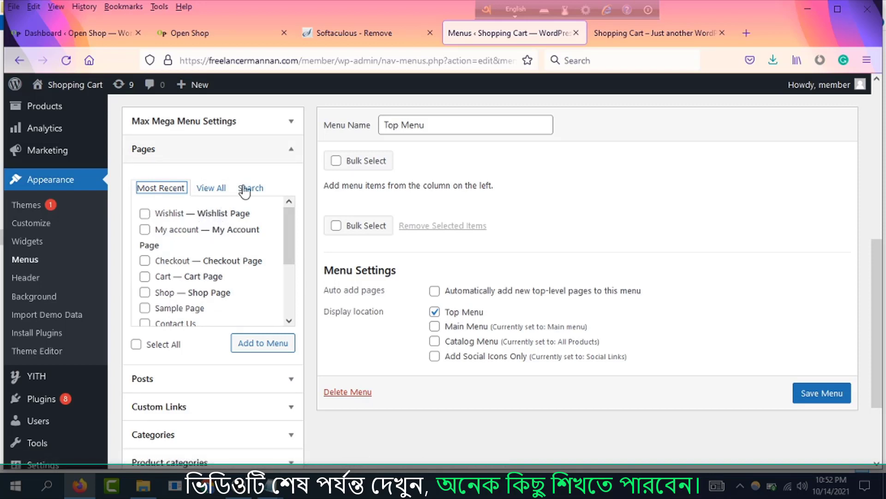
left_click(244, 190)
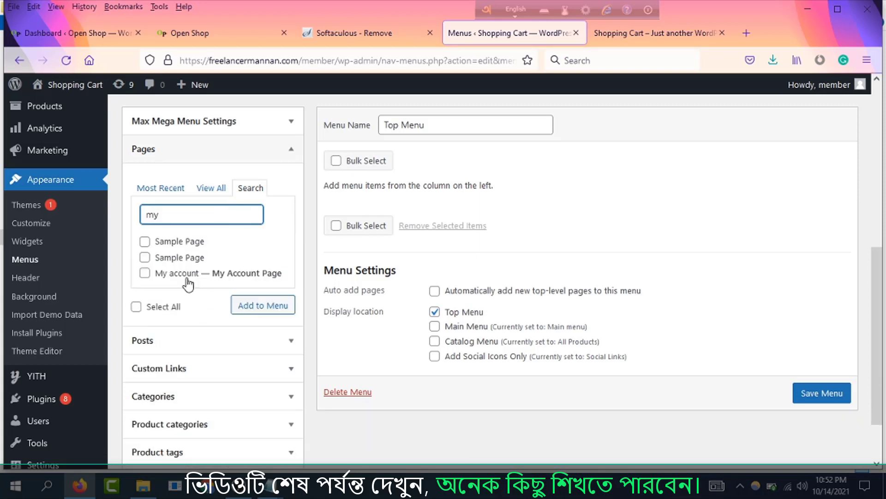
left_click(145, 274)
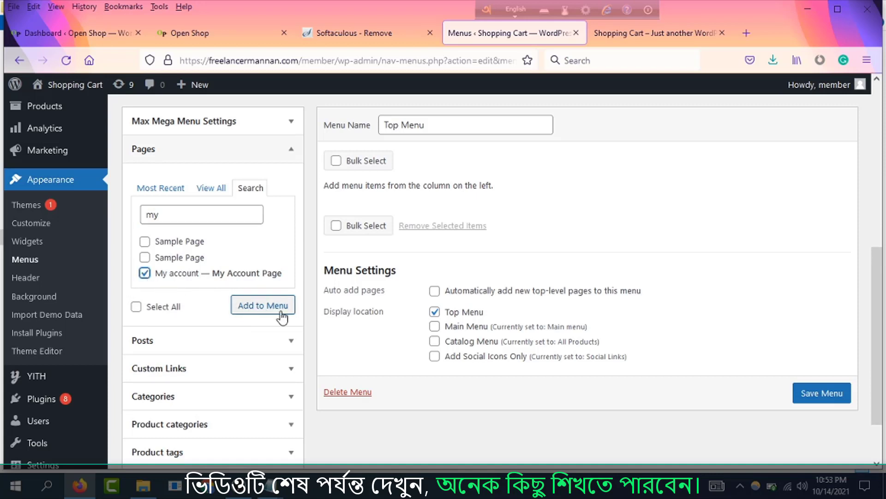
left_click(261, 307)
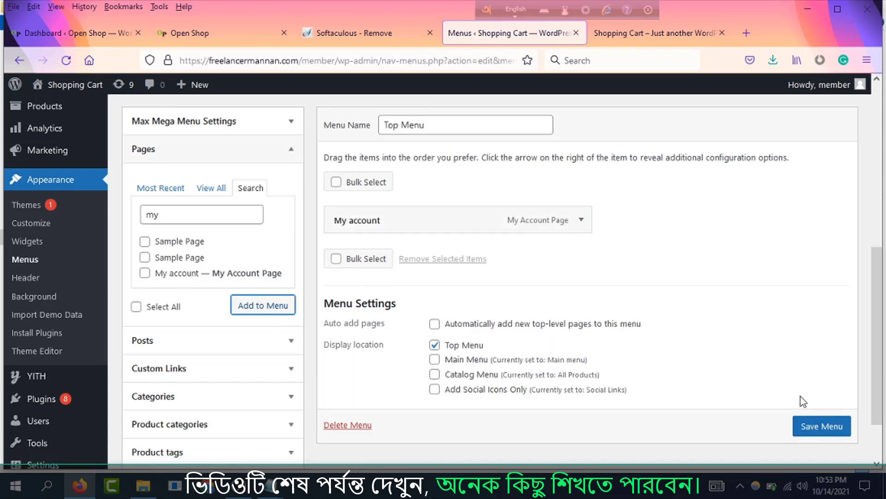
left_click(820, 426)
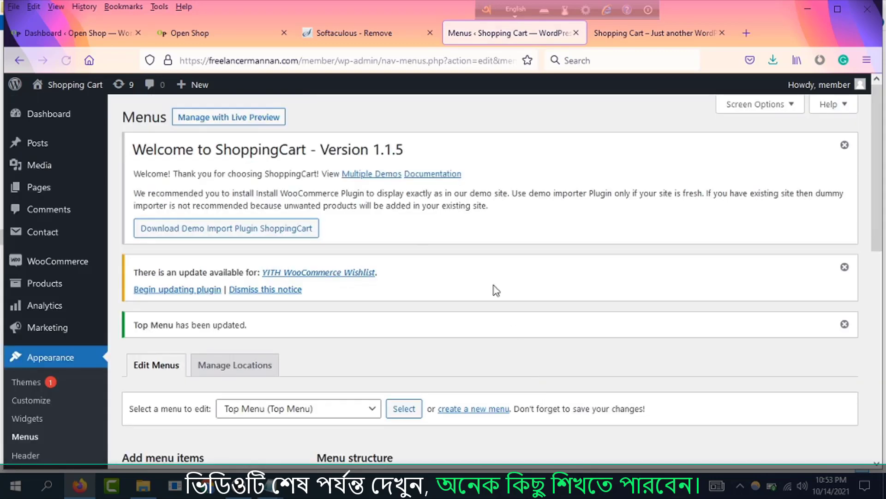
- Reload the storefront and view the account page through the header's My account link
left_click(673, 32)
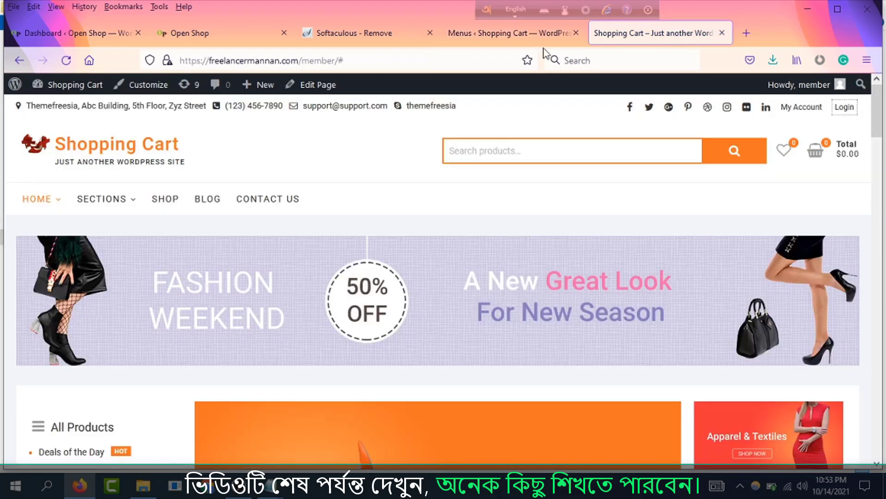
left_click(66, 60)
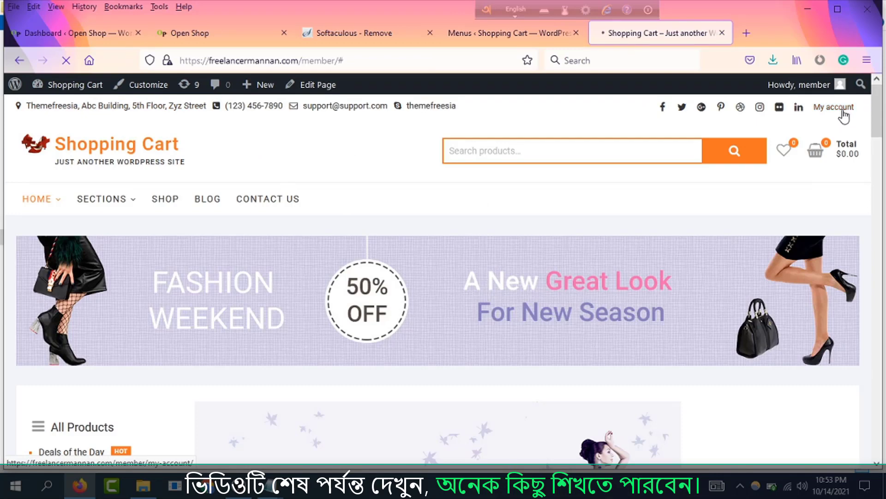
left_click(841, 111)
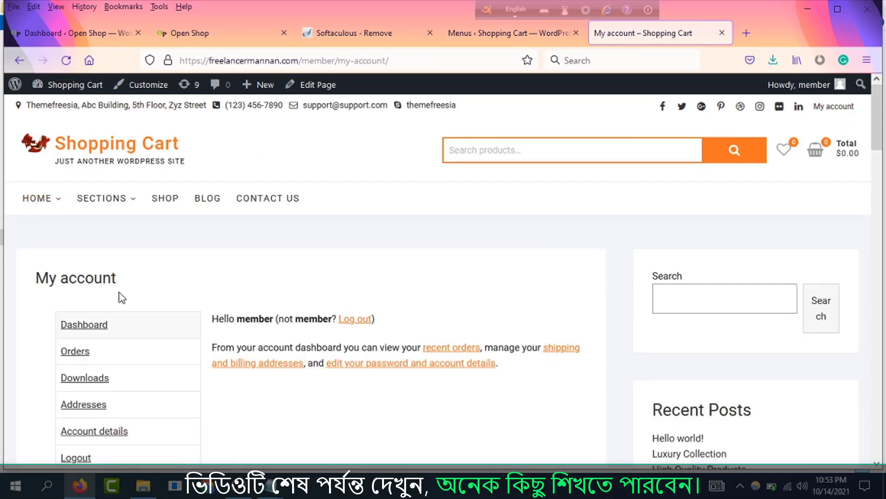
scroll(121, 297, "down", 3)
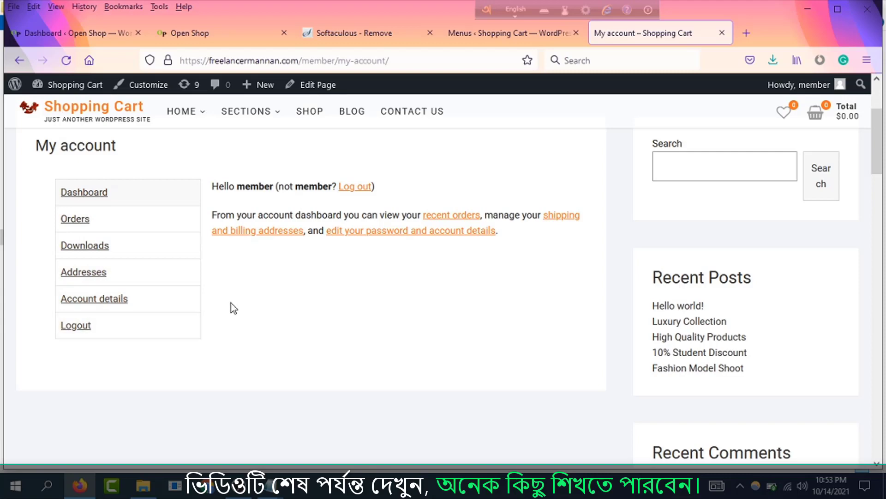
scroll(266, 268, "up", 3)
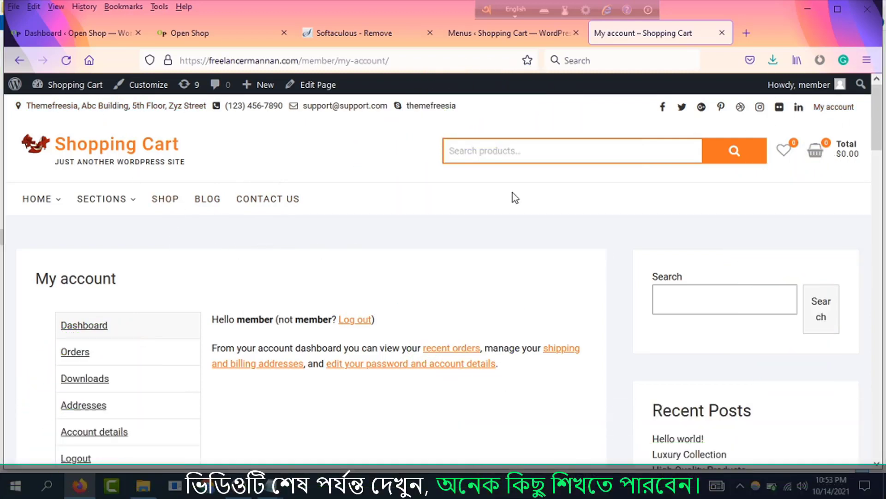
- Open a new private browsing window
left_click(866, 60)
left_click(676, 150)
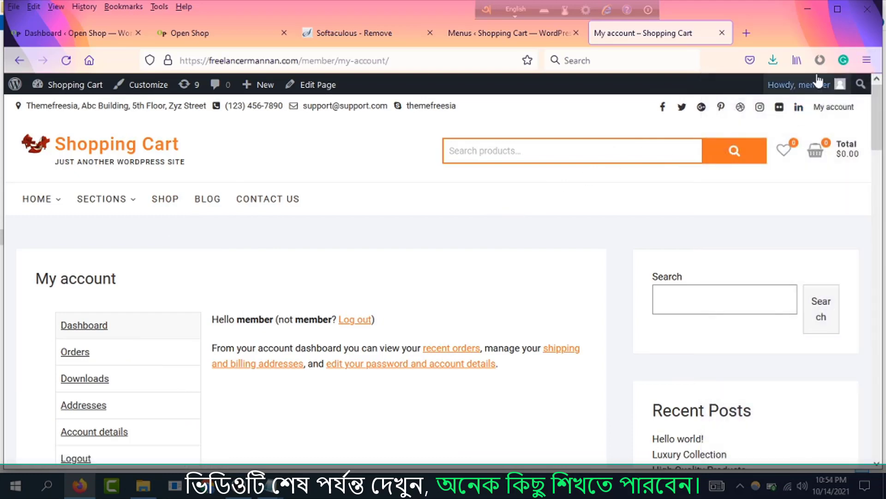
left_click(867, 61)
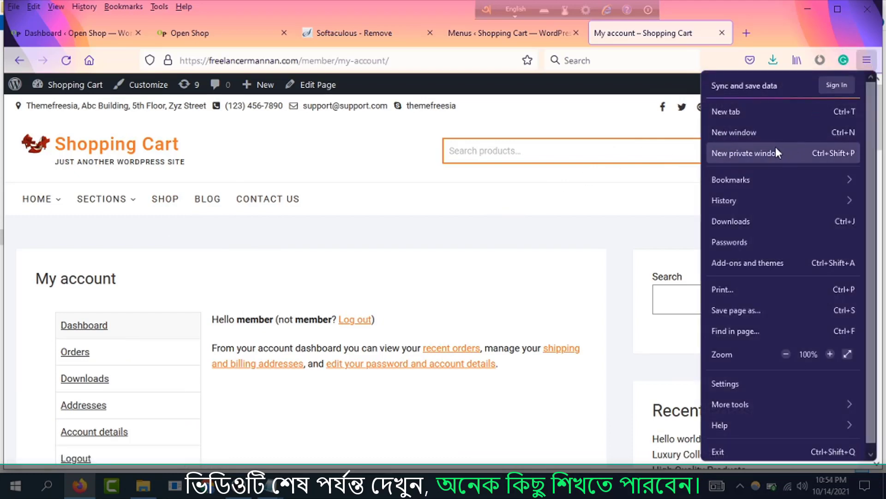
left_click(758, 154)
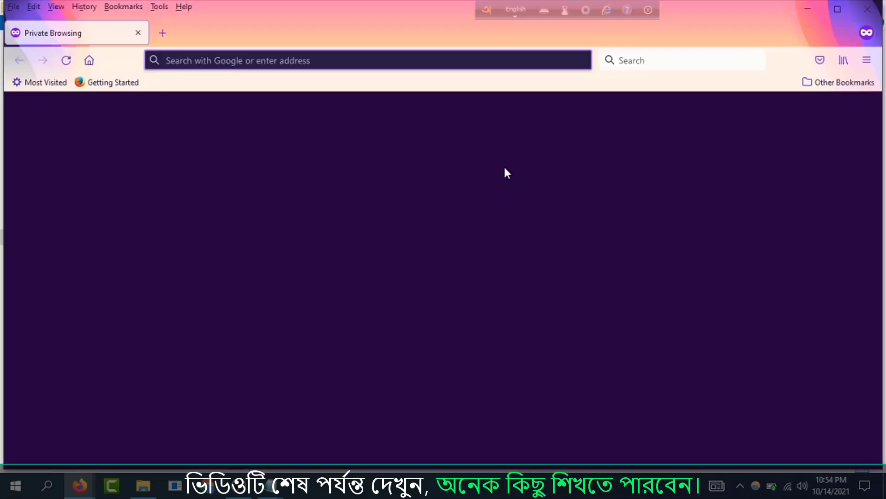
key("alt+Tab")
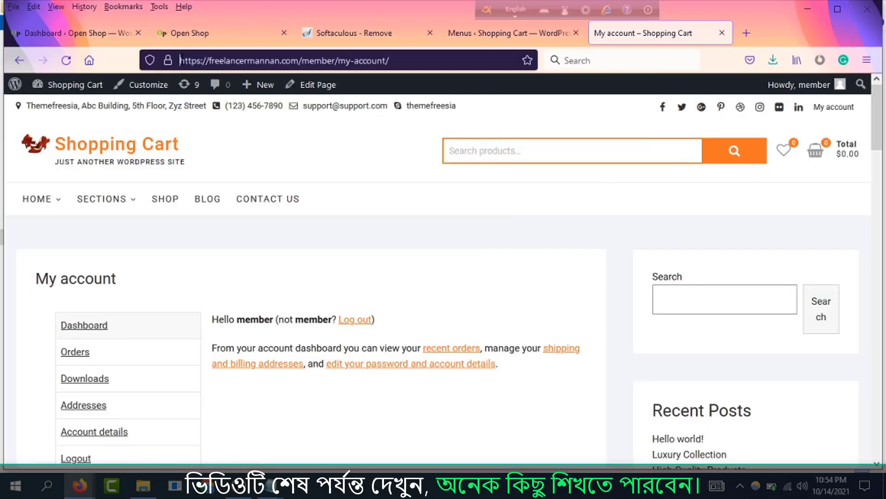
left_click(182, 60)
left_click_drag(180, 61, 336, 60)
key("ctrl+c")
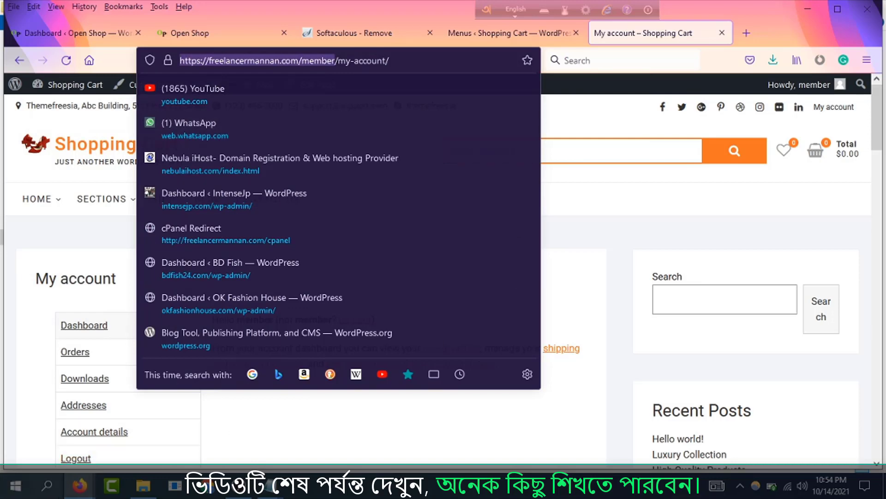
left_click(82, 485)
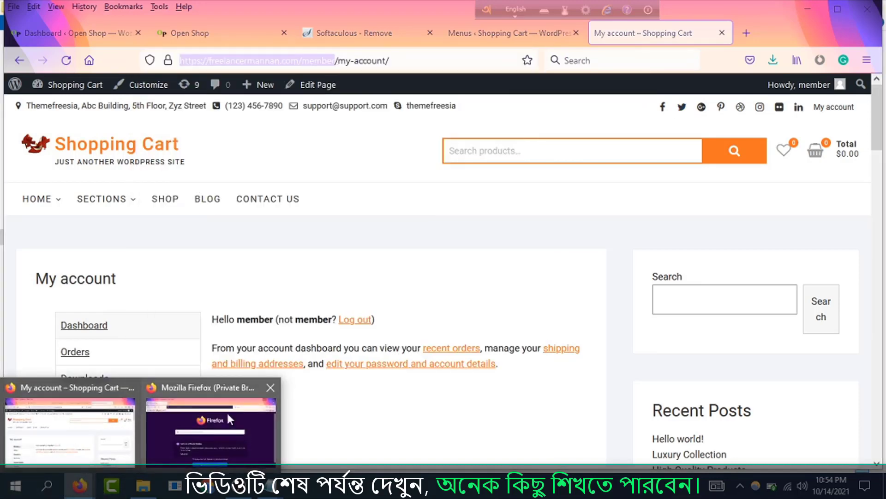
left_click(226, 410)
left_click(321, 61)
key("ctrl+v")
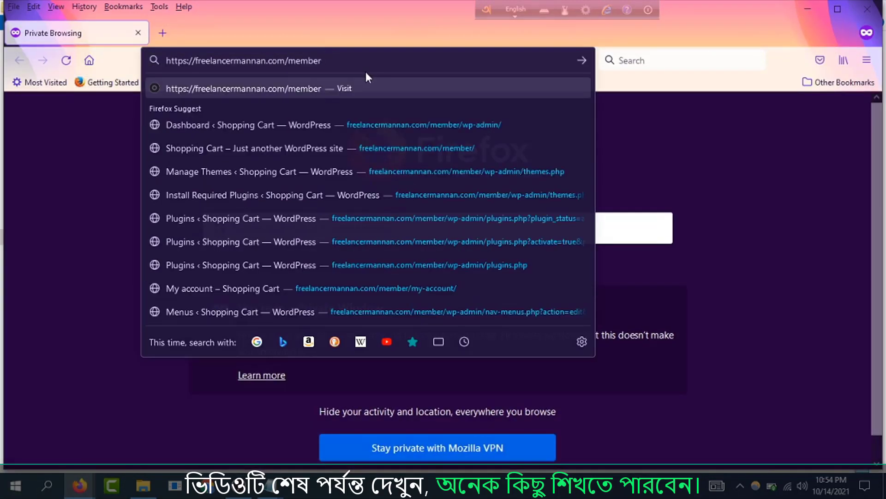
key("Return")
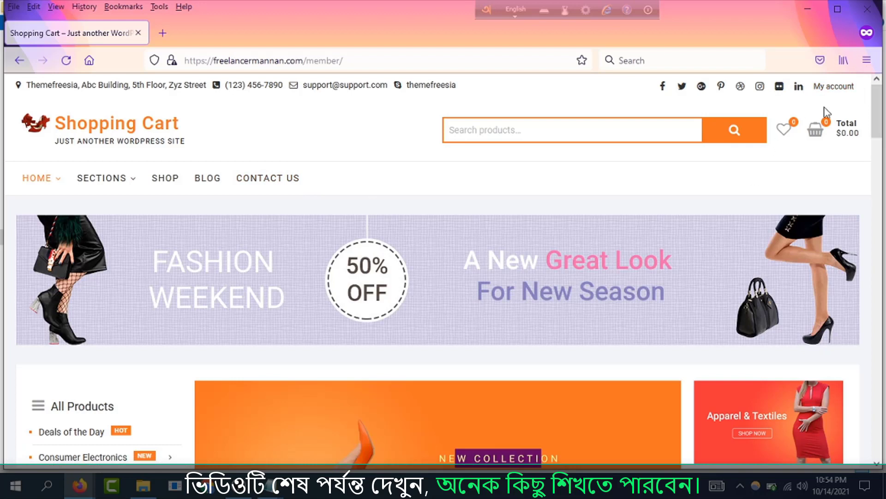
- Open the header's My account link as a logged-out visitor and look over the login form
left_click(843, 91)
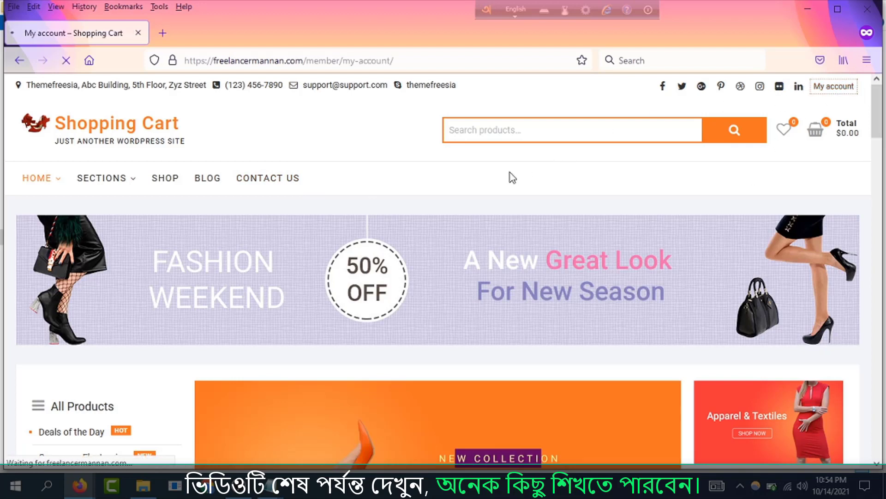
scroll(340, 298, "down", 3)
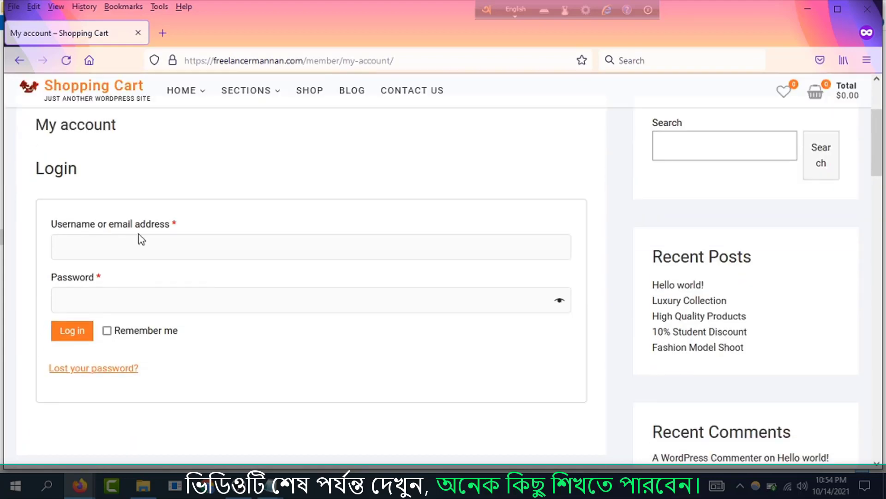
scroll(116, 335, "down", 3)
scroll(277, 327, "up", 3)
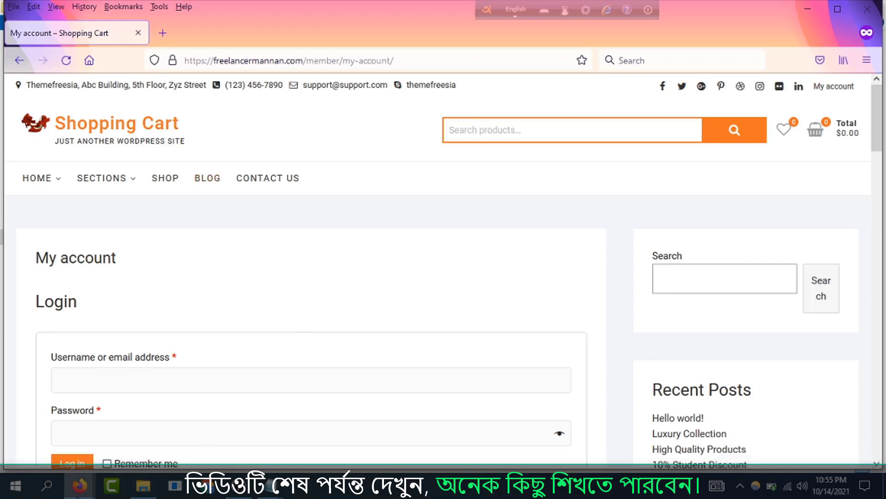
- Return to the dashboard's menu editor in the regular window and inspect the My account item's options in Top Menu
mouse_move(79, 484)
left_click(92, 462)
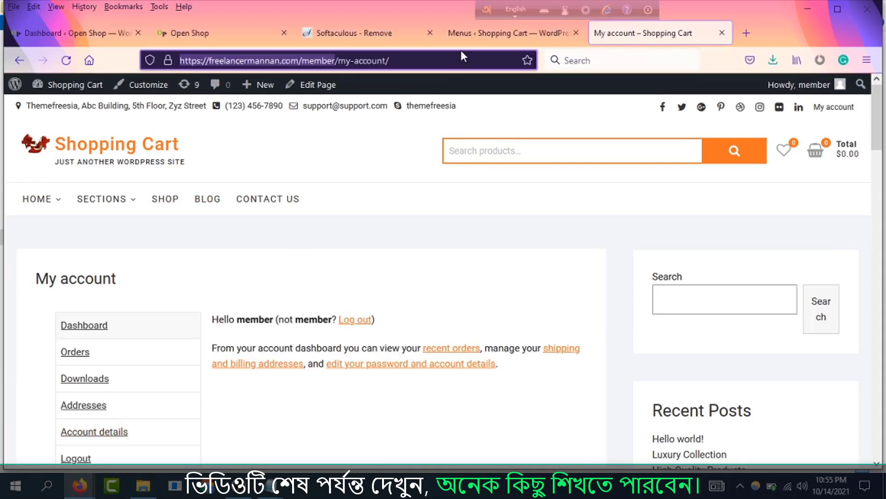
left_click(464, 34)
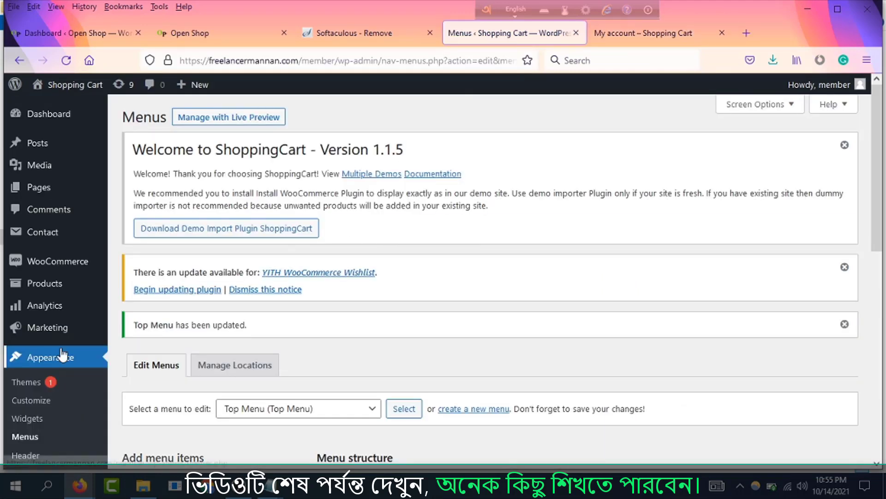
scroll(118, 323, "down", 5)
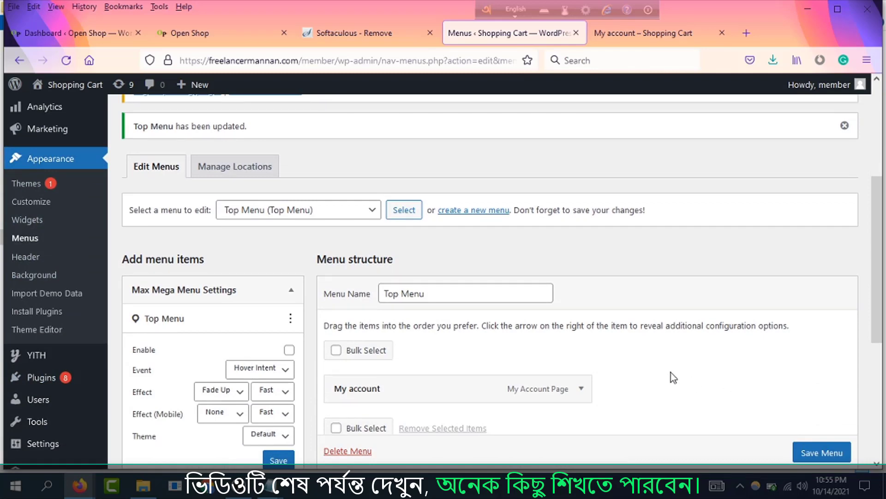
scroll(671, 372, "down", 3)
mouse_move(582, 272)
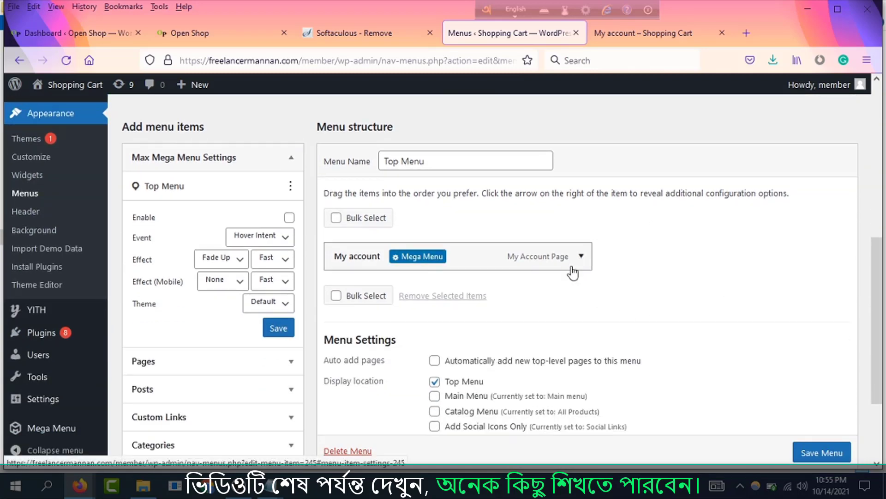
left_click(582, 256)
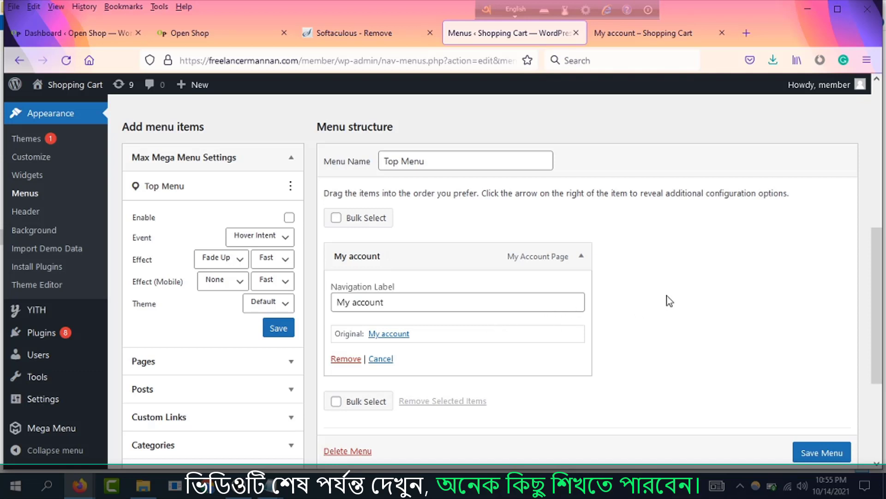
mouse_move(52, 403)
scroll(55, 413, "down", 3)
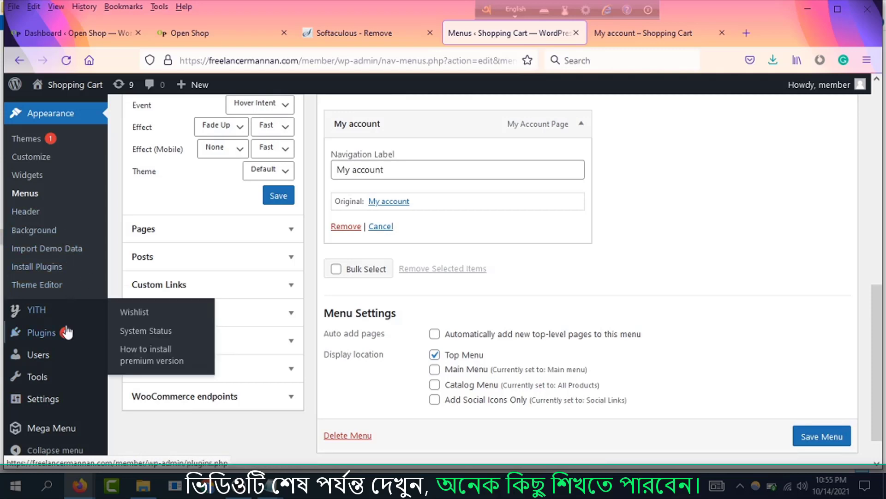
- Search the plugins to add for "member", then install and activate Ultimate Member
mouse_move(67, 332)
left_click(123, 353)
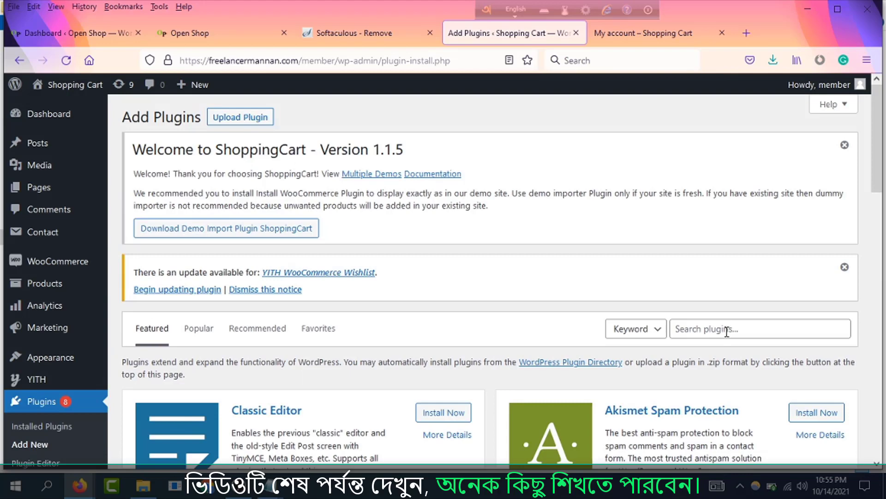
left_click(727, 332)
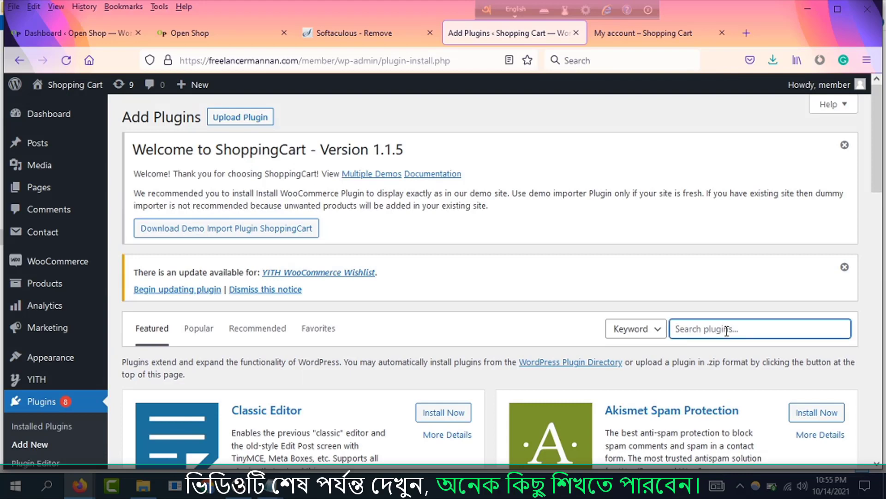
type("member")
scroll(490, 350, "down", 3)
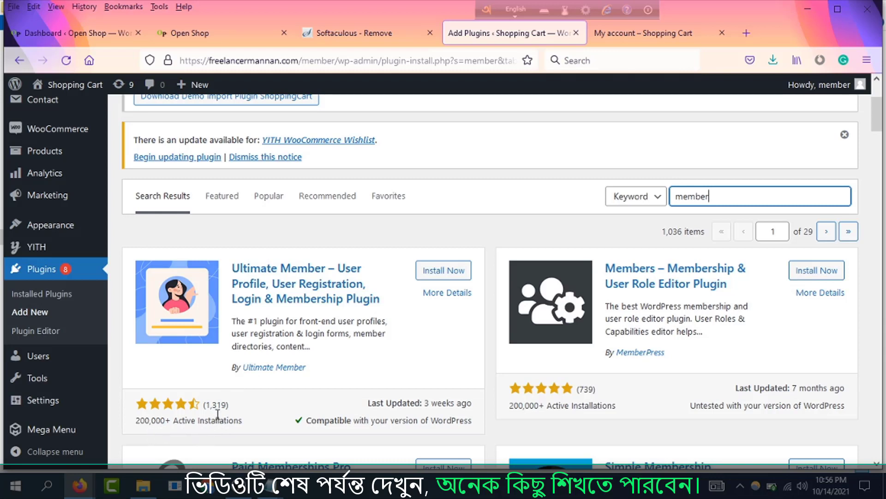
left_click(445, 272)
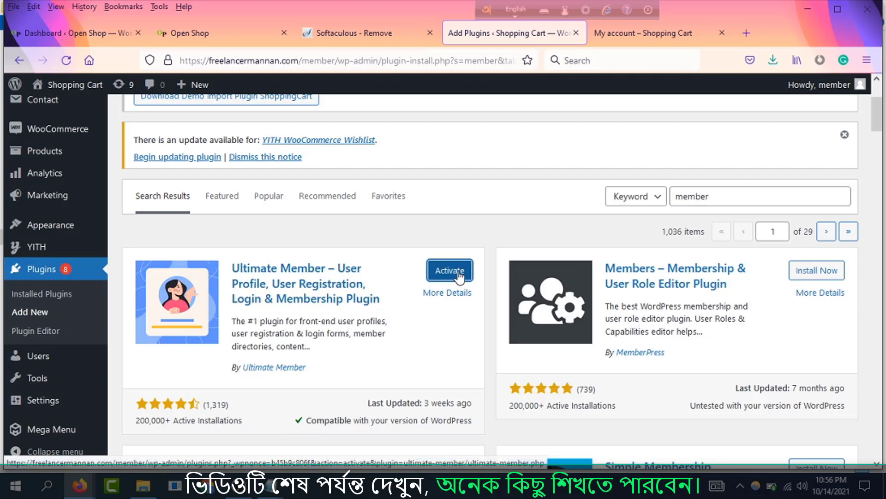
left_click(457, 272)
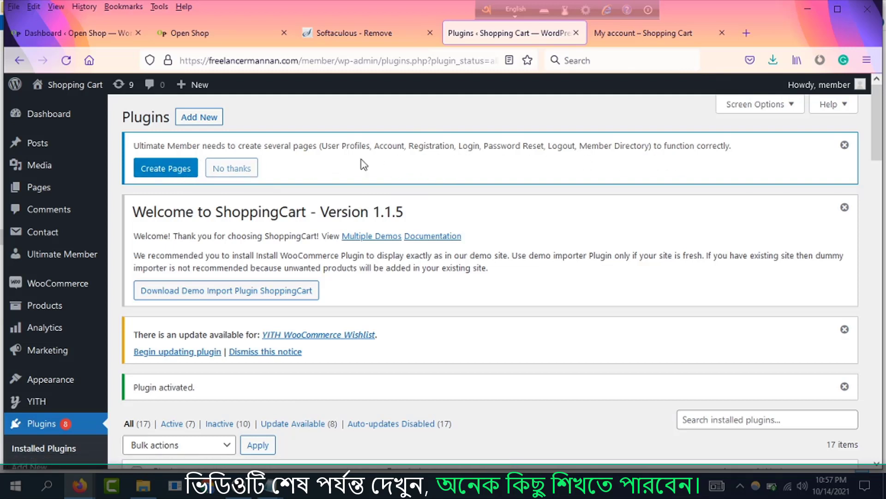
- In the menu editor, make Top Menu's My account item visible to Logged Out Users and change its navigation label to Login
scroll(287, 253, "down", 2)
scroll(286, 253, "down", 5)
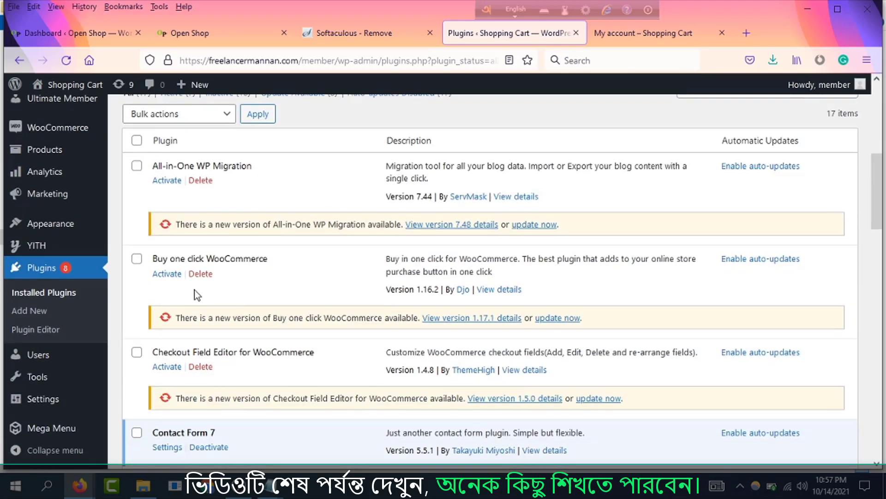
mouse_move(50, 224)
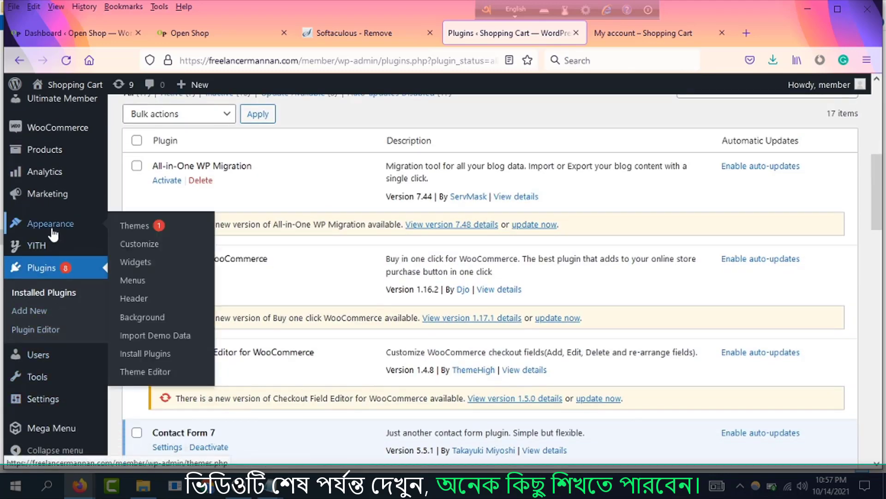
left_click(140, 282)
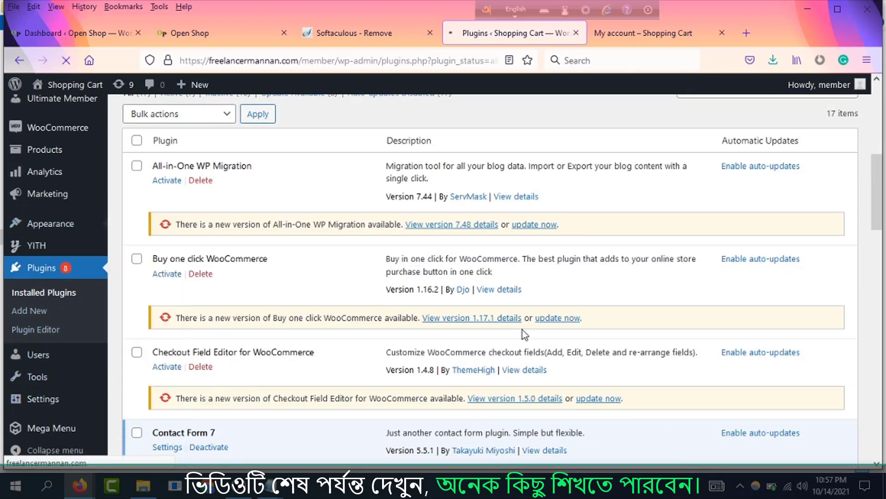
scroll(475, 331, "down", 3)
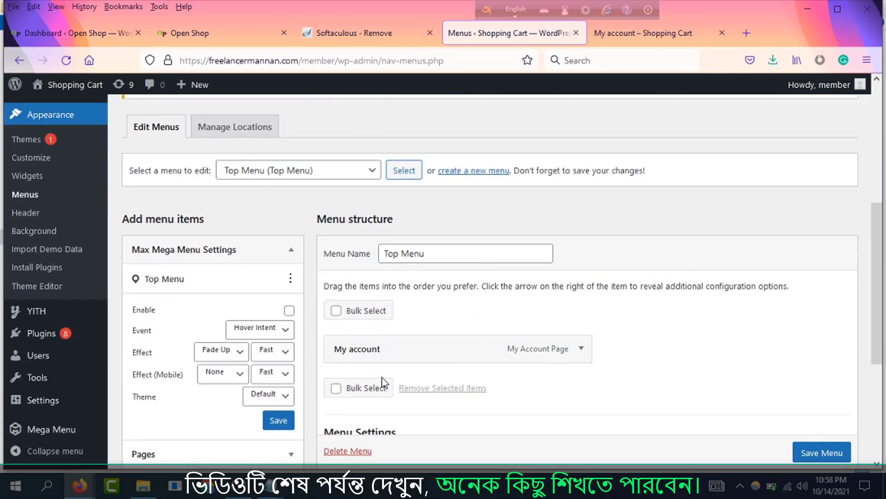
left_click(581, 348)
scroll(604, 386, "down", 4)
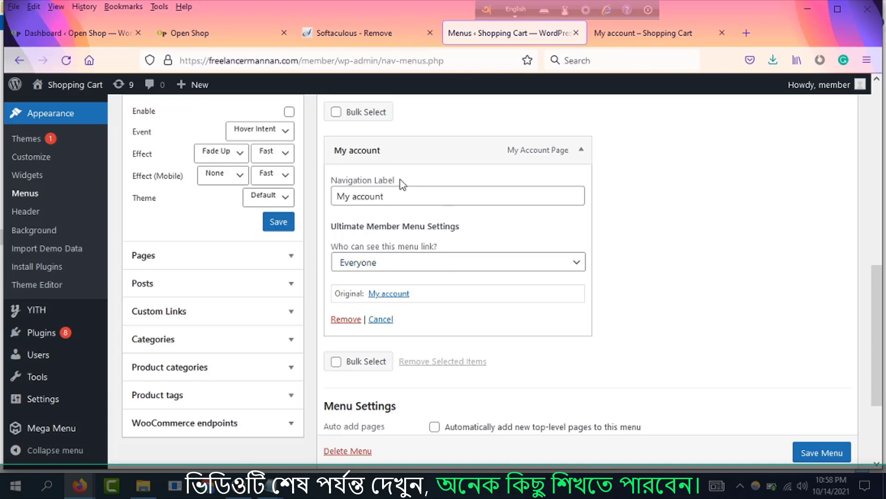
left_click(578, 263)
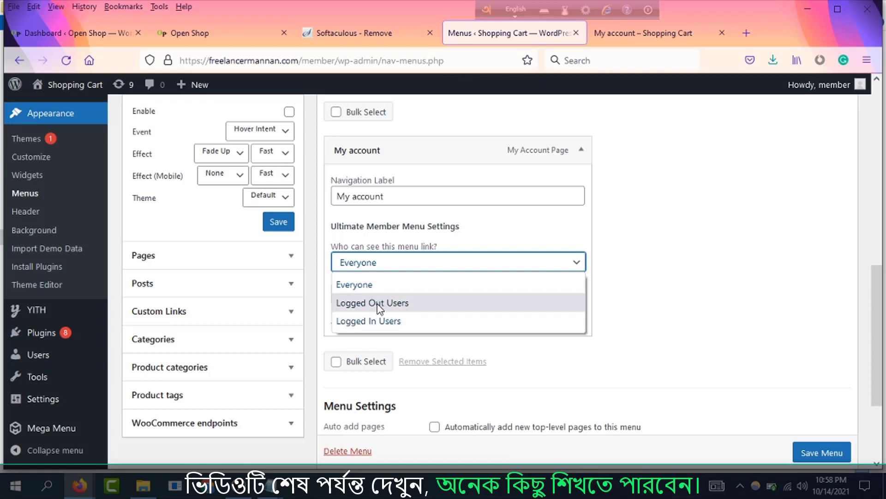
left_click(403, 305)
scroll(429, 269, "up", 3)
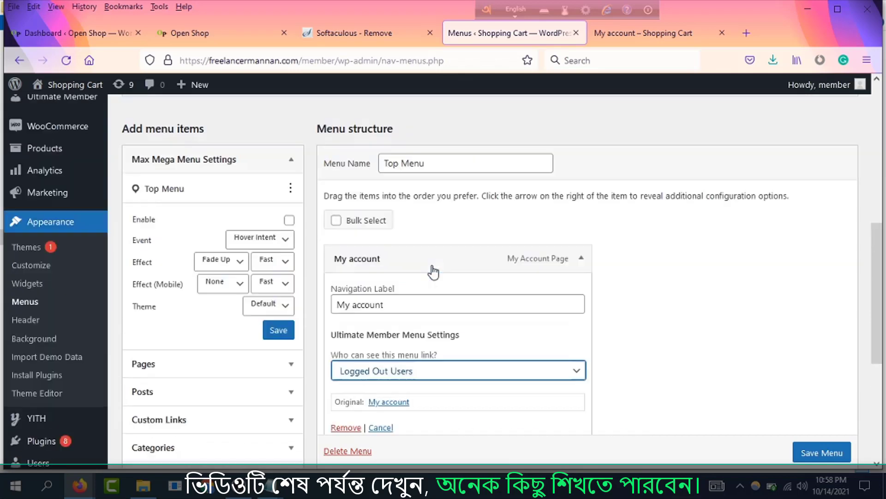
left_click_drag(415, 328, 321, 330)
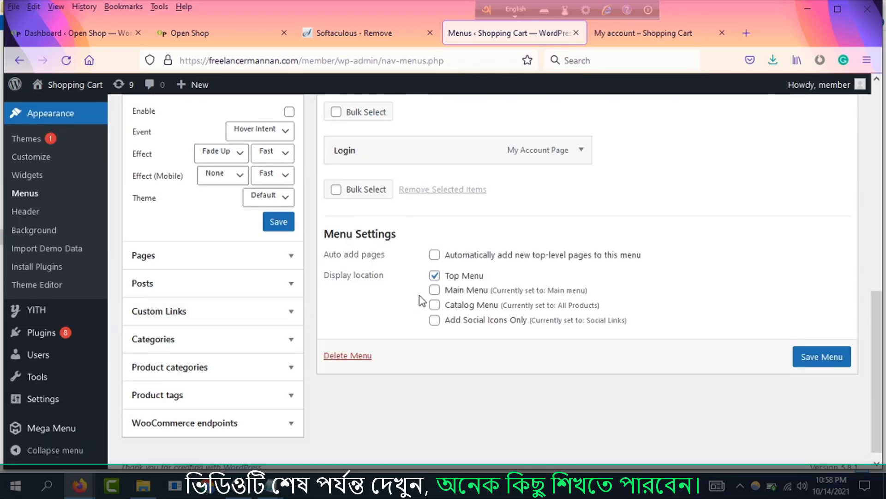
- Add the My account page to Top Menu as a second item from the most recent pages
scroll(462, 277, "up", 3)
left_click(216, 388)
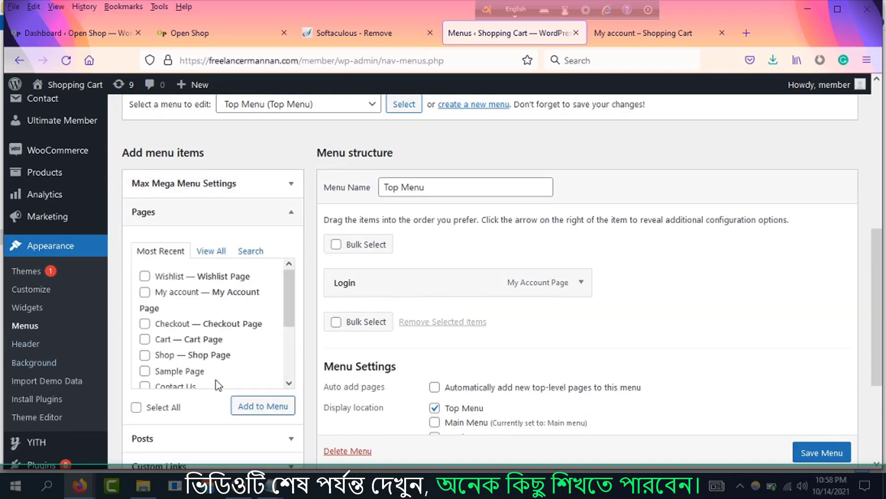
left_click(146, 293)
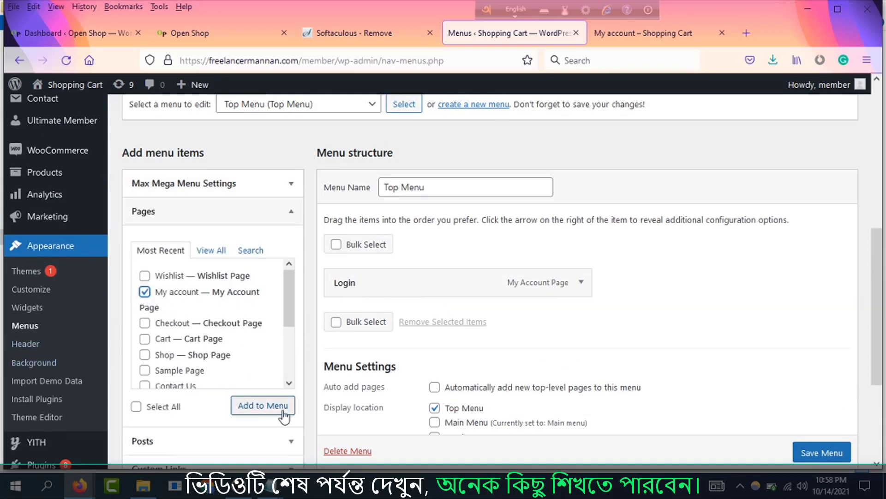
left_click(261, 406)
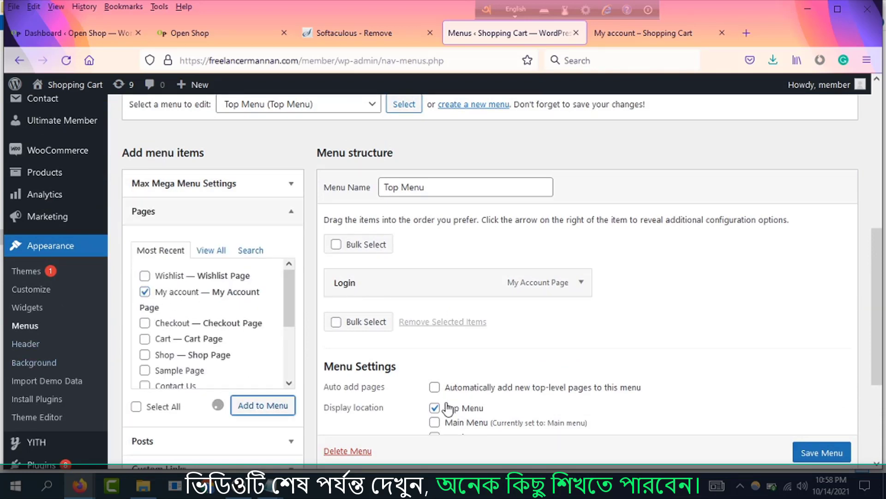
- Make the new My account item visible only to Logged In Users and save the menu
left_click(581, 259)
scroll(422, 312, "down", 3)
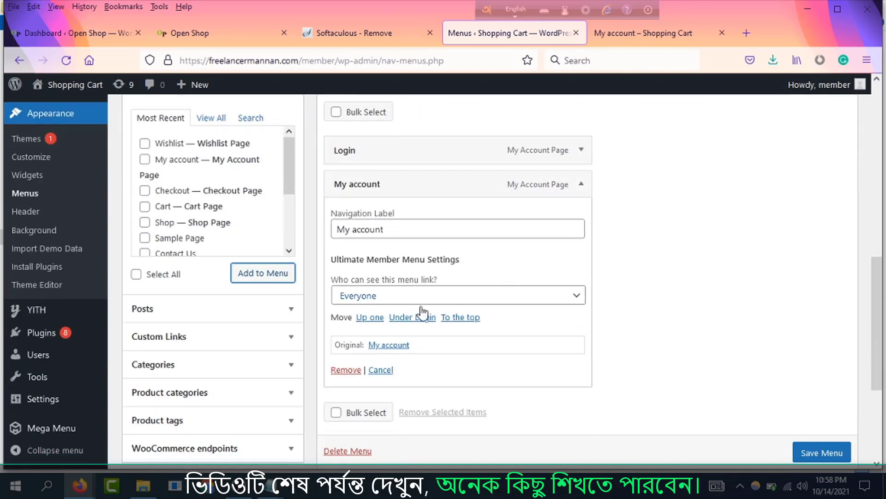
left_click(580, 296)
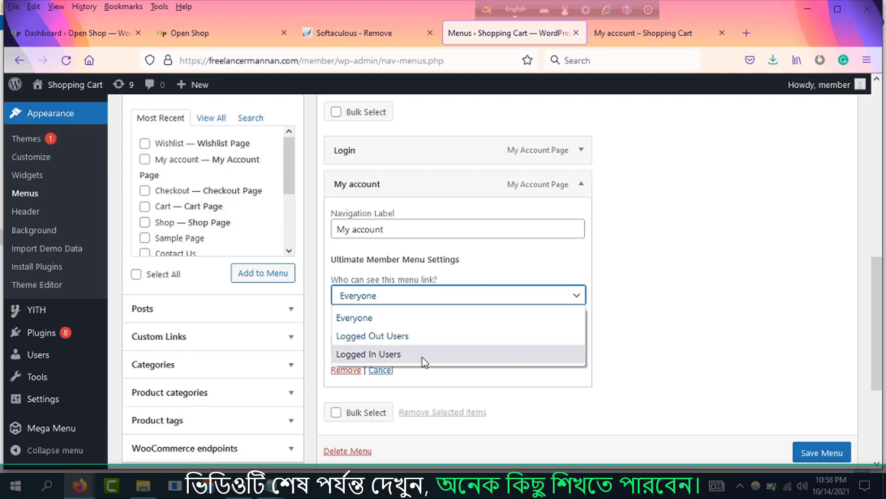
left_click(405, 354)
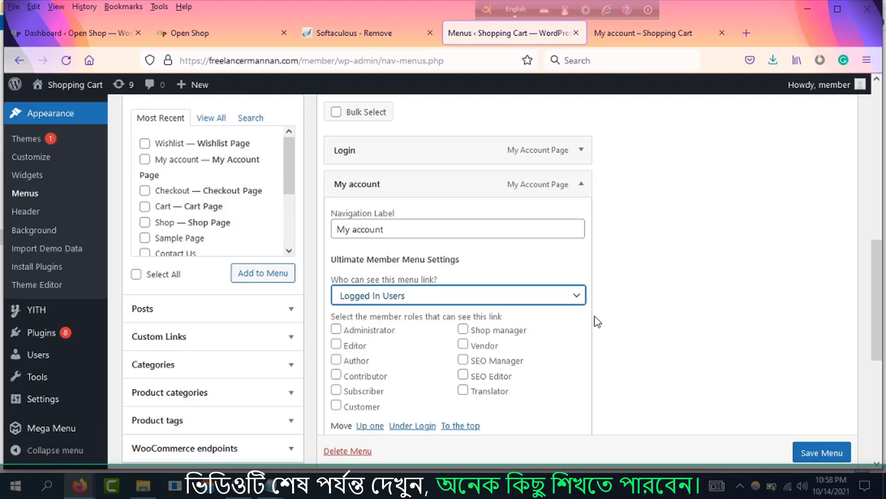
left_click(822, 452)
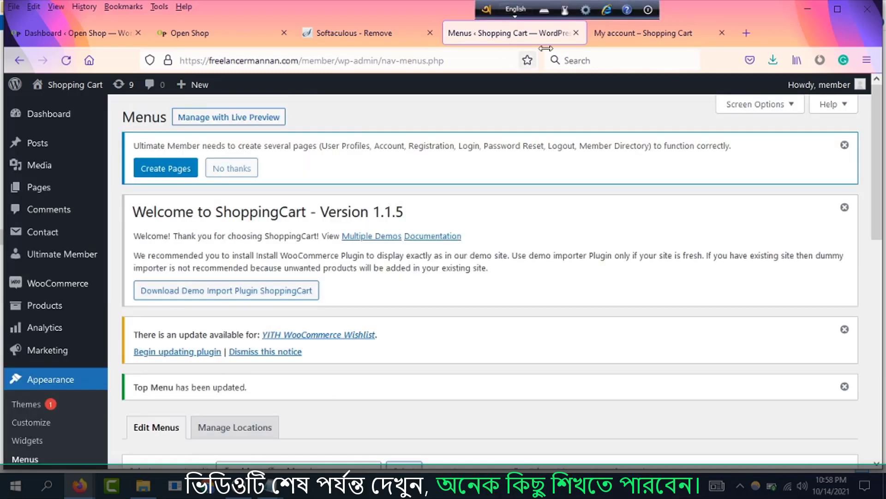
- Check the top menu link on the storefront home page while logged in and on the reloaded My account page in the private window
left_click(616, 33)
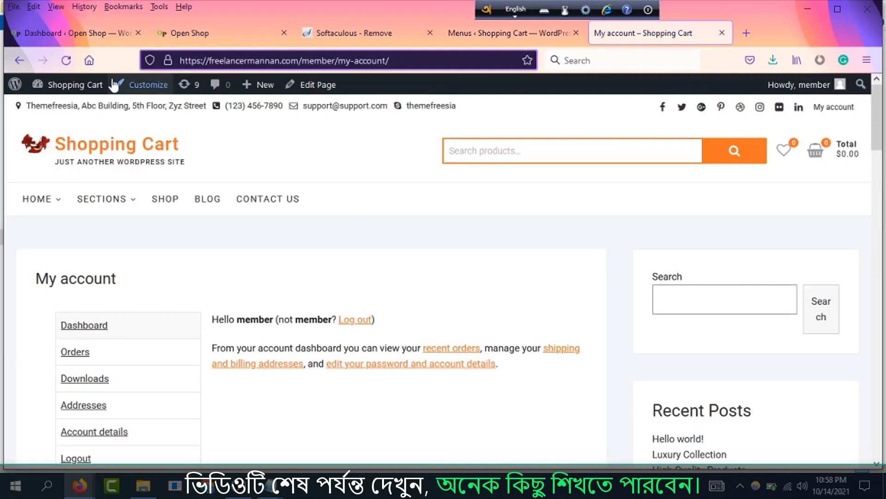
left_click(77, 158)
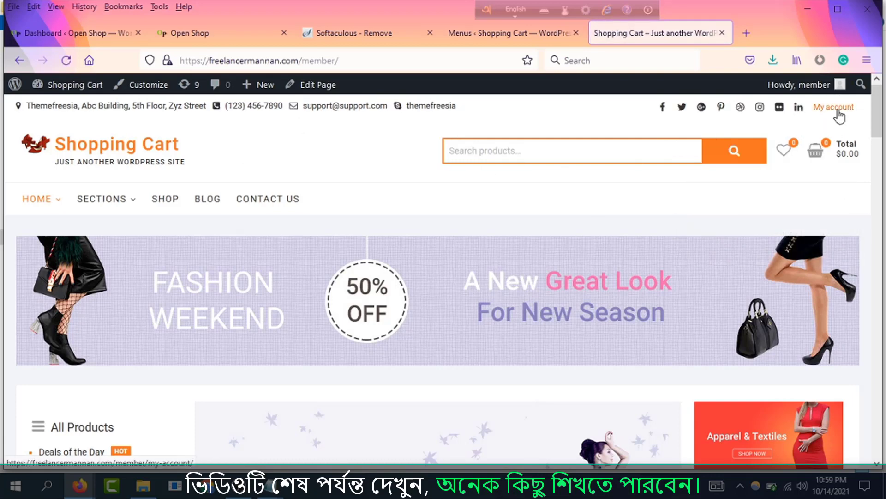
mouse_move(99, 486)
left_click(211, 430)
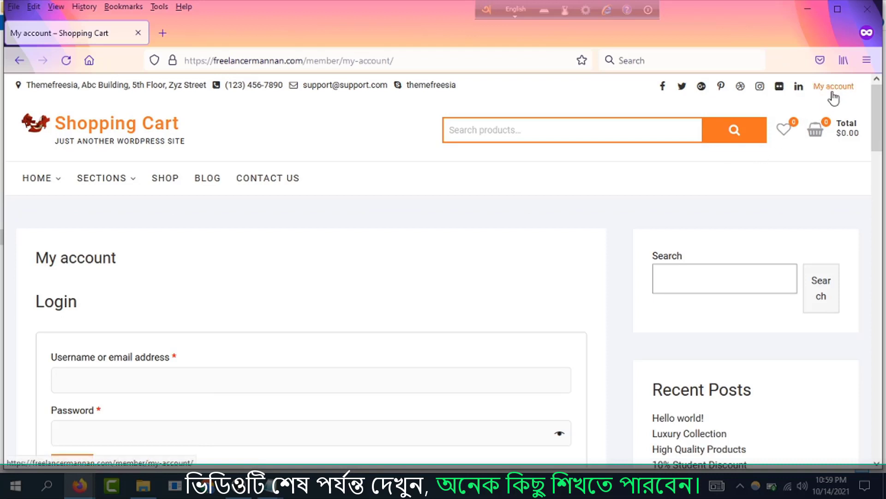
left_click(65, 62)
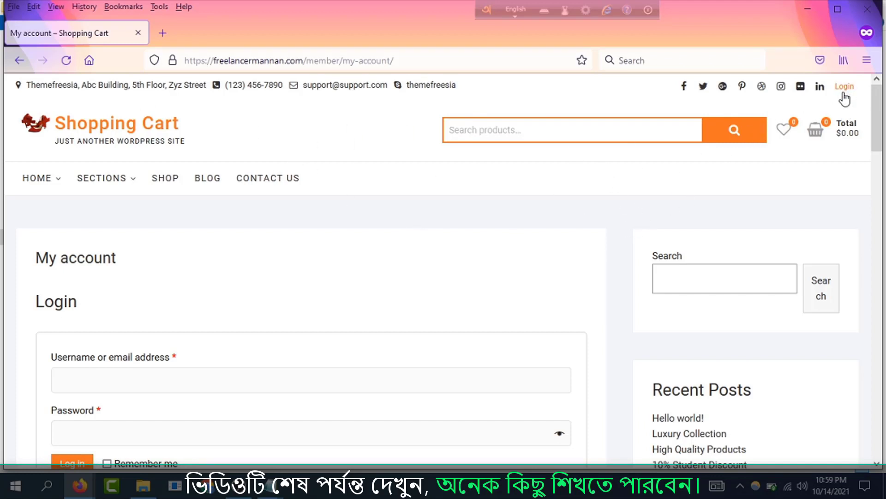
scroll(294, 322, "down", 4)
scroll(244, 313, "up", 4)
mouse_move(80, 485)
left_click(107, 461)
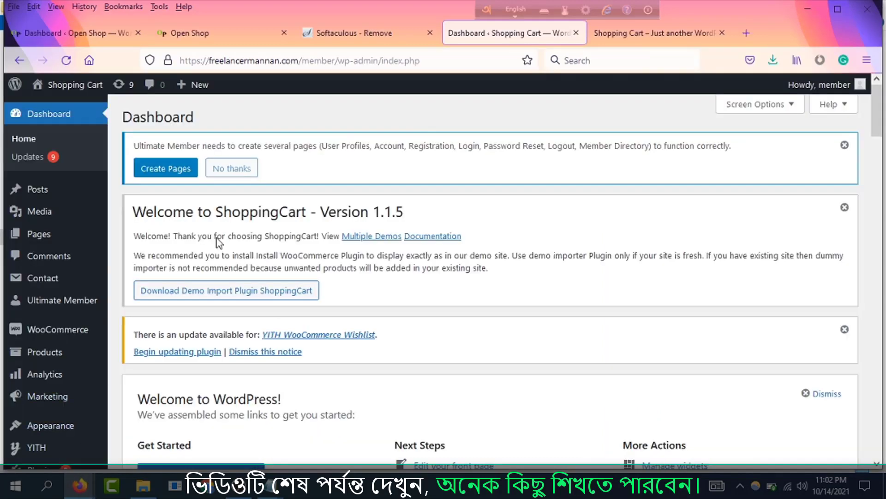
- In WooCommerce's Accounts & Privacy settings, allow customers to create an account during checkout and on the "My account" page, and save the changes
scroll(77, 174, "down", 3)
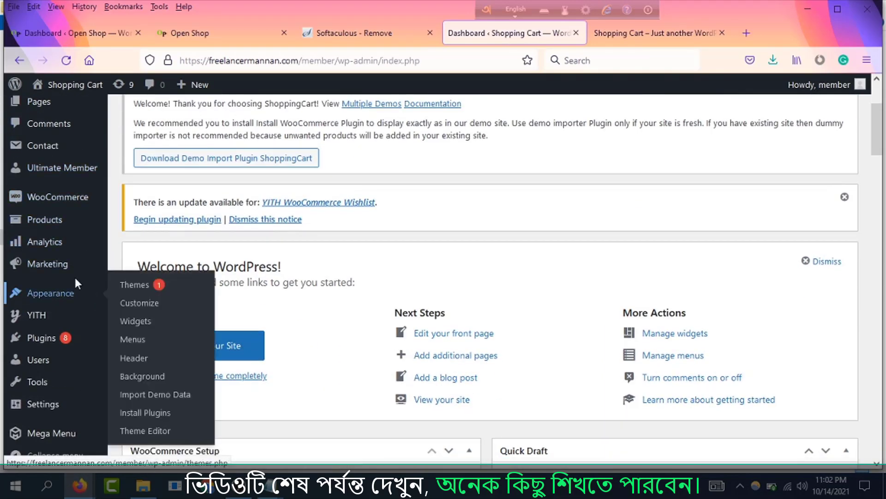
mouse_move(76, 198)
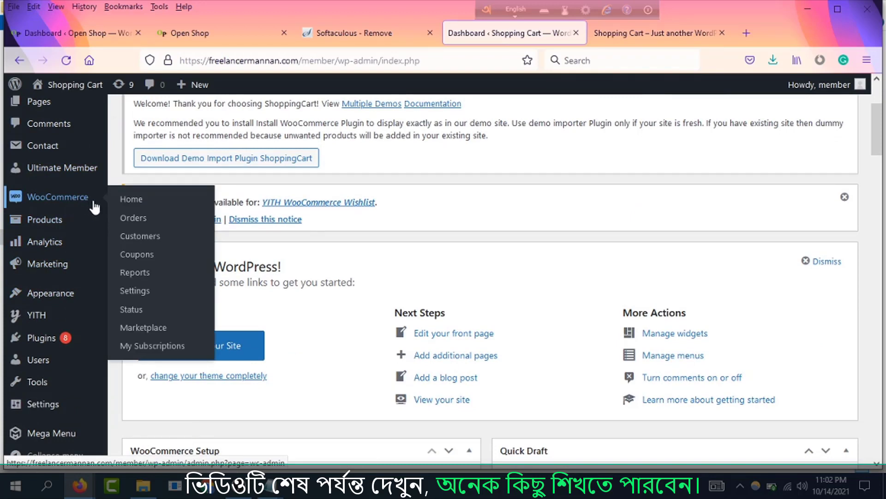
left_click(135, 291)
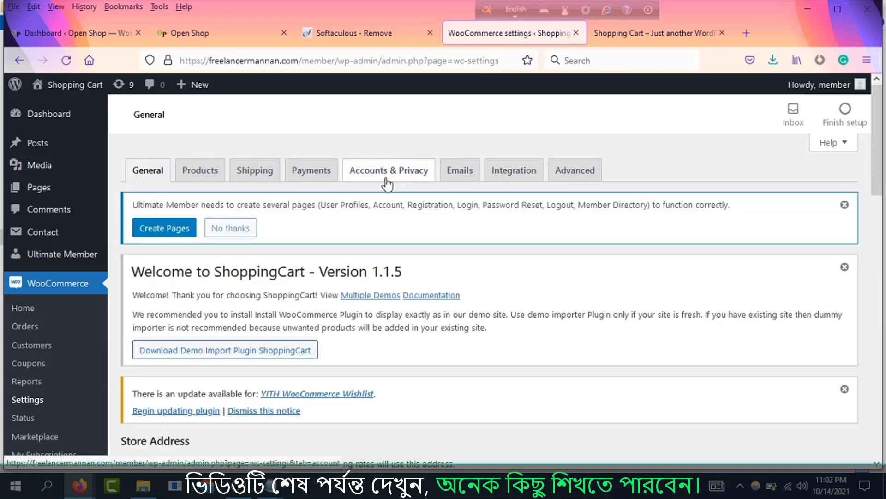
left_click(387, 179)
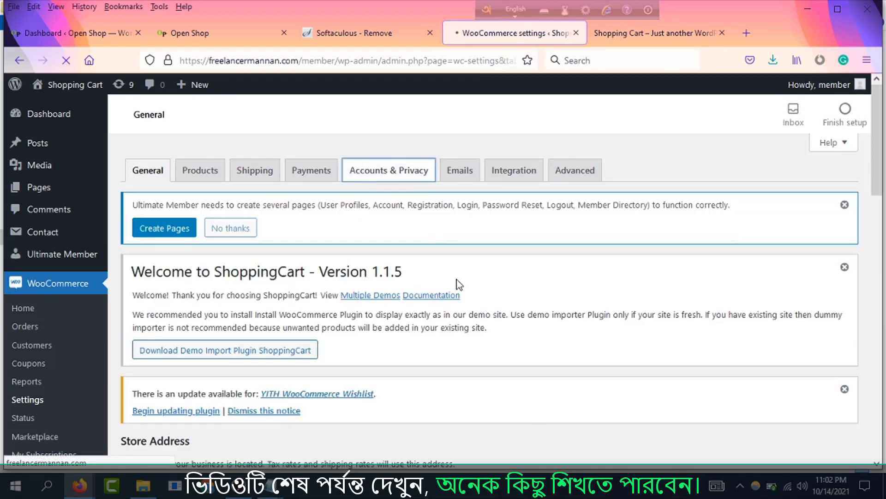
scroll(236, 331, "down", 2)
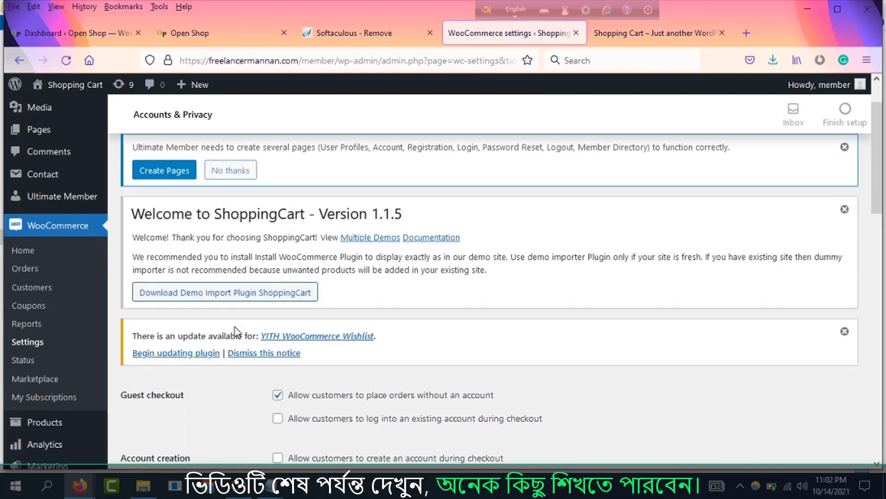
scroll(237, 331, "down", 4)
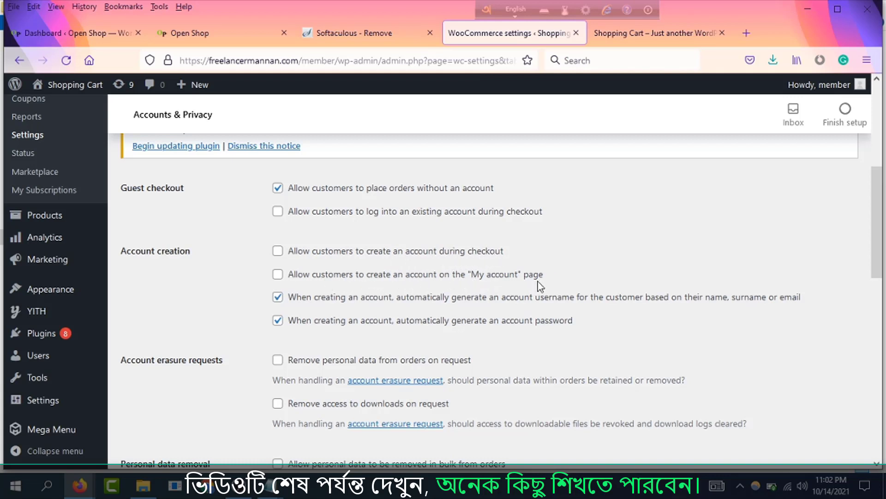
left_click(278, 251)
left_click(281, 275)
scroll(278, 370, "down", 10)
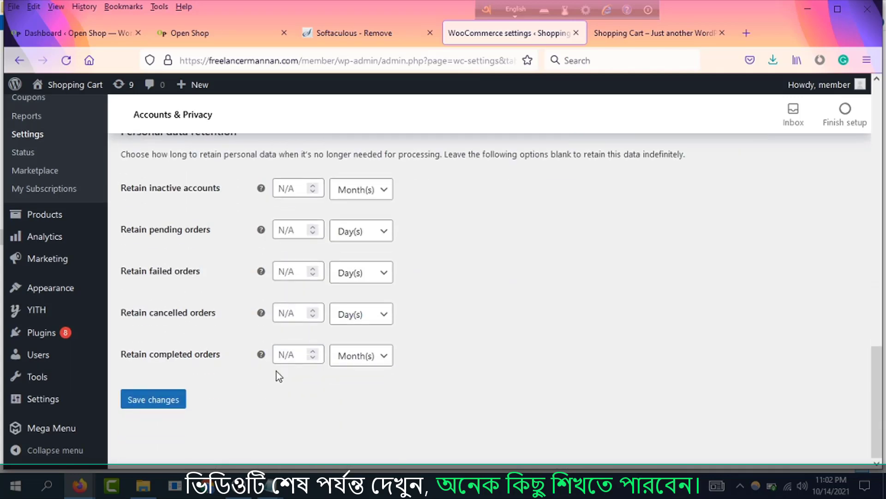
left_click(151, 400)
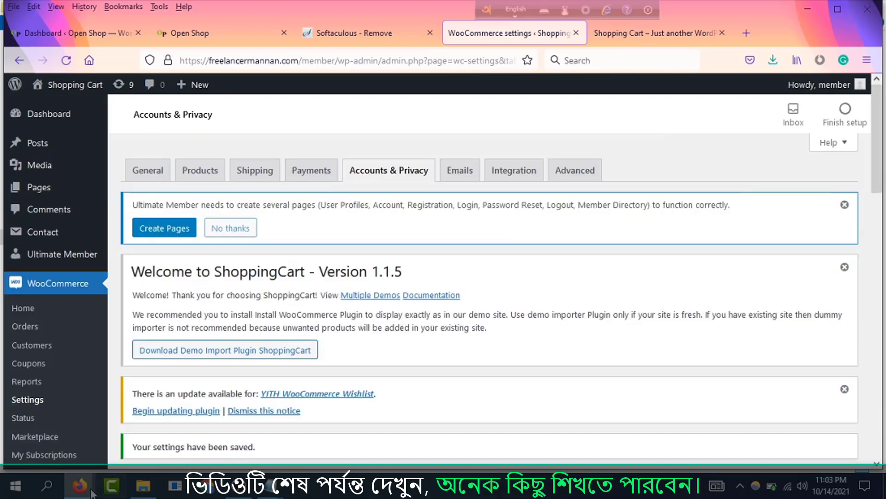
- In the private window, follow the top menu's Login link and check the My account page for a registration form
mouse_move(88, 490)
left_click(198, 432)
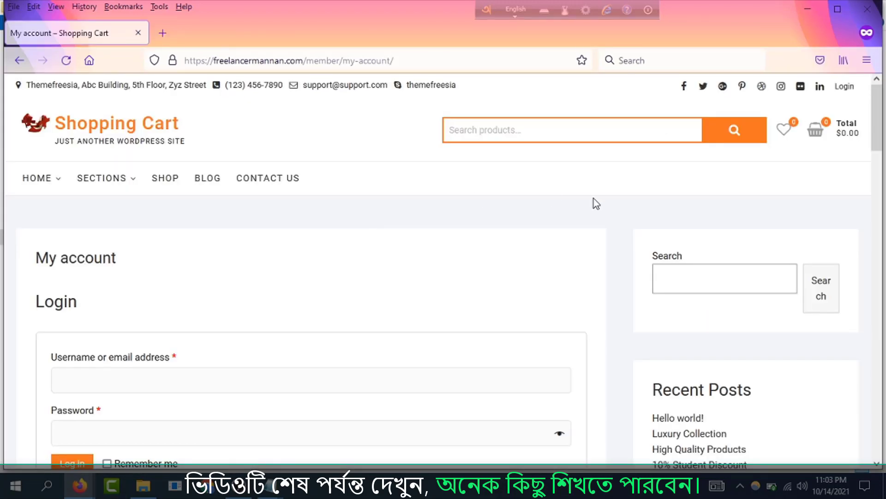
scroll(158, 281, "down", 4)
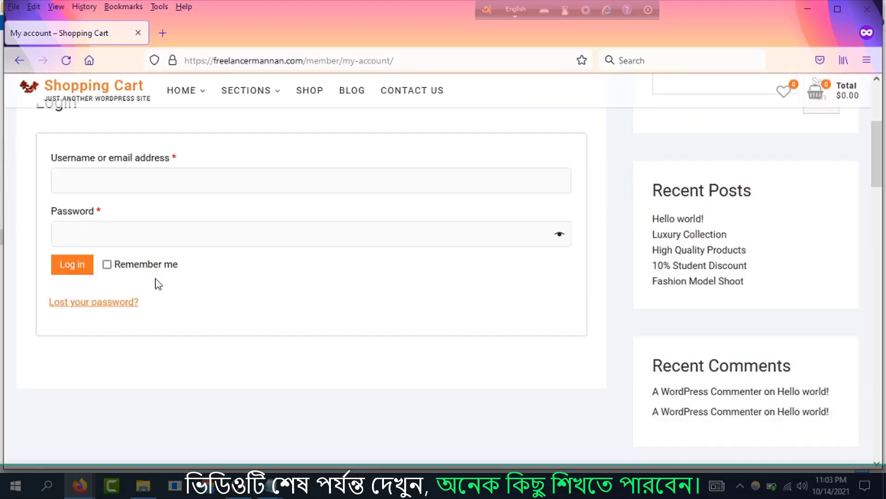
scroll(557, 181, "up", 4)
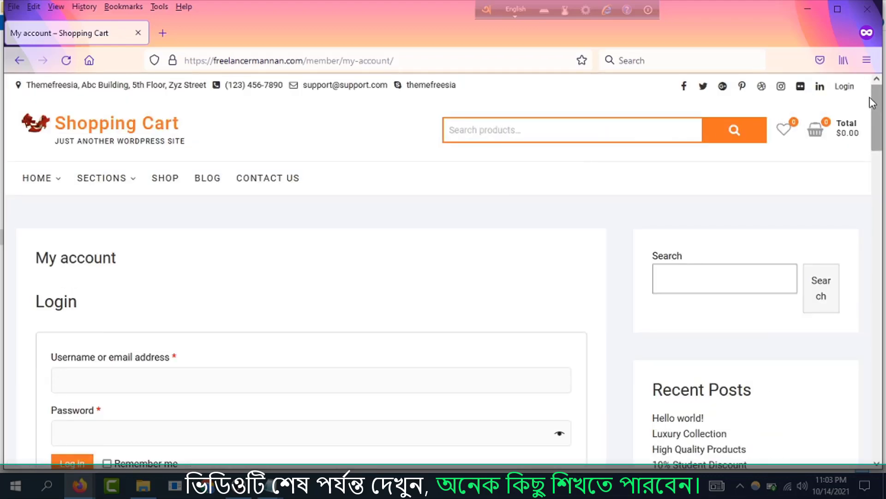
left_click(844, 86)
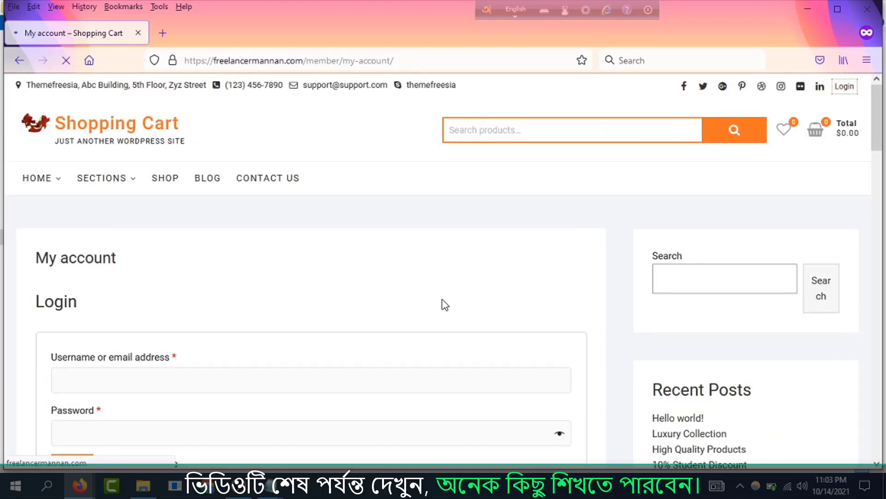
scroll(238, 247, "down", 2)
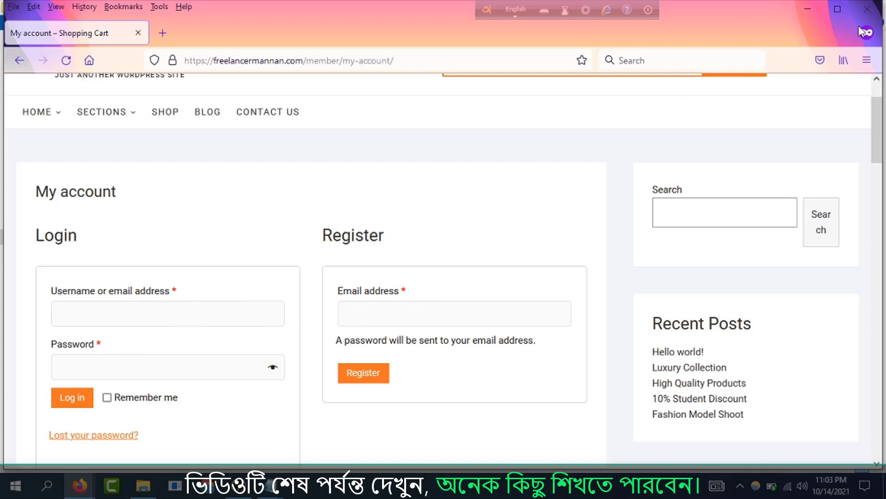
left_click(809, 7)
- Add the WooCommerce endpoints Orders, Downloads, Addresses, Account details and Logout to Top Menu in the menu editor
scroll(56, 264, "down", 6)
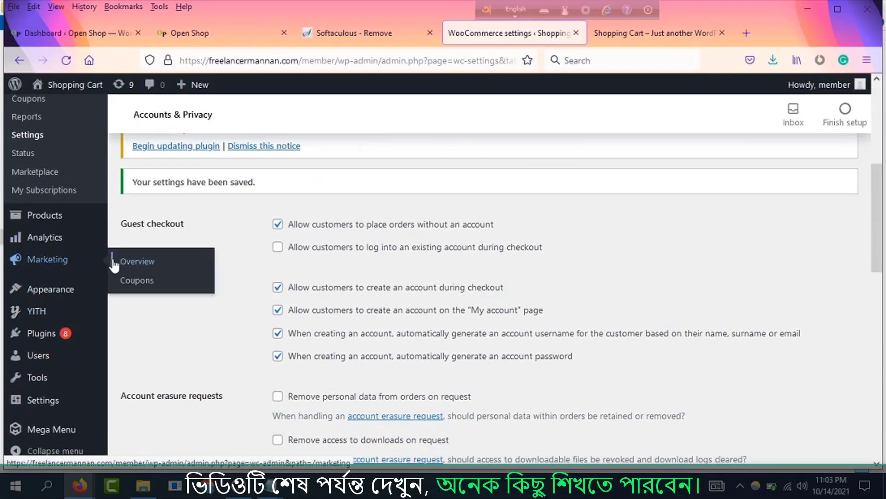
mouse_move(69, 293)
left_click(131, 341)
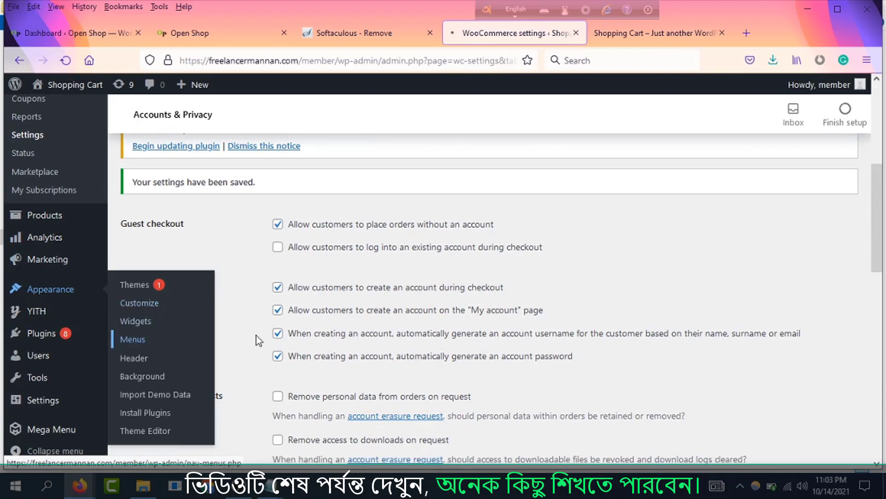
scroll(277, 323, "down", 2)
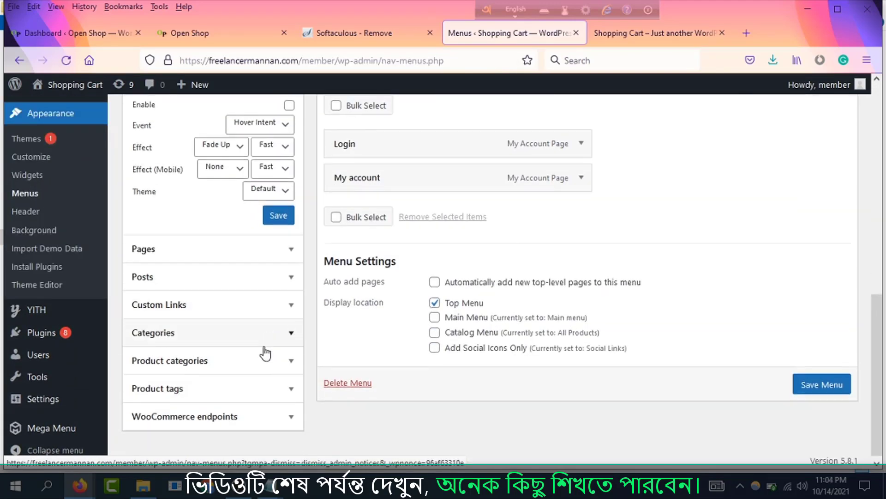
mouse_move(555, 178)
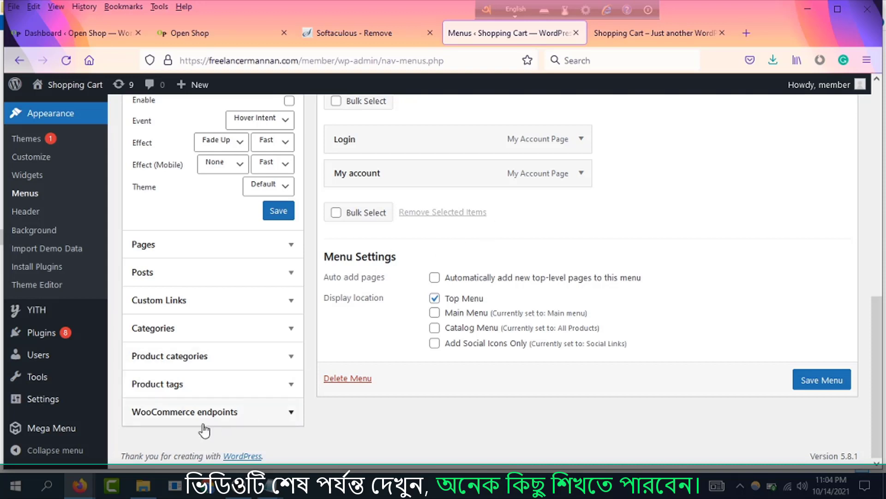
left_click(290, 412)
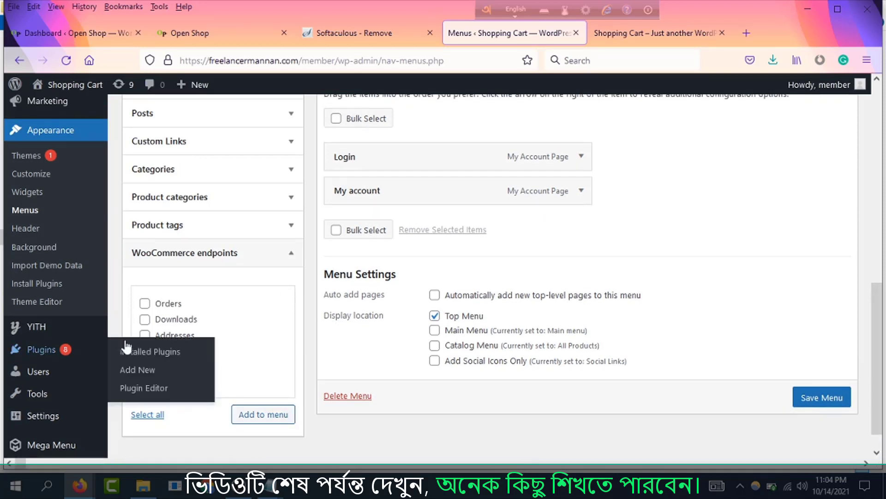
left_click(145, 304)
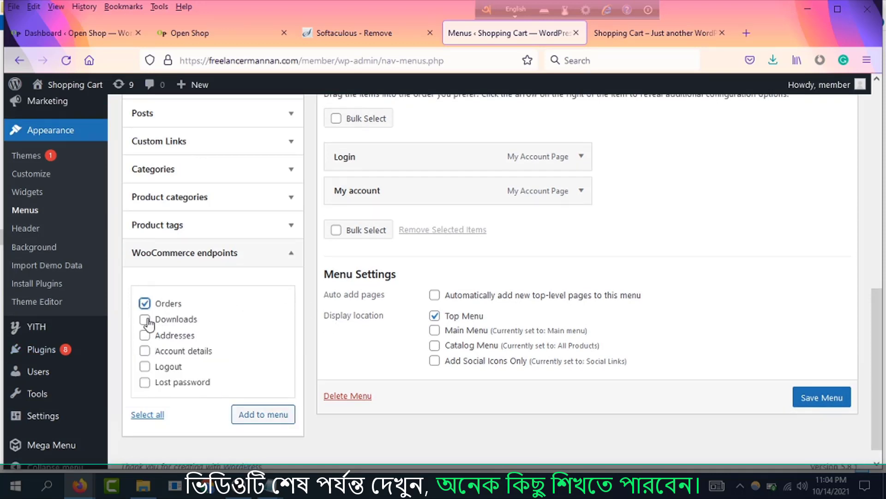
left_click(145, 319)
left_click(146, 336)
left_click(146, 352)
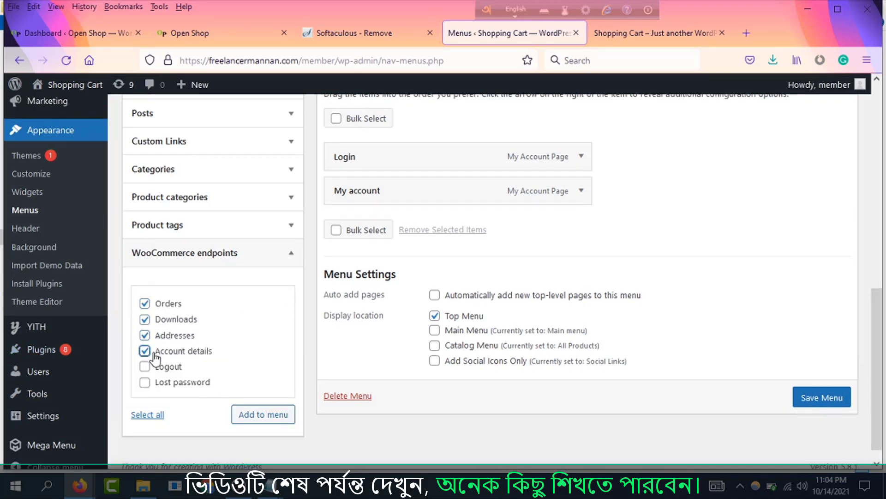
left_click(145, 366)
left_click(268, 416)
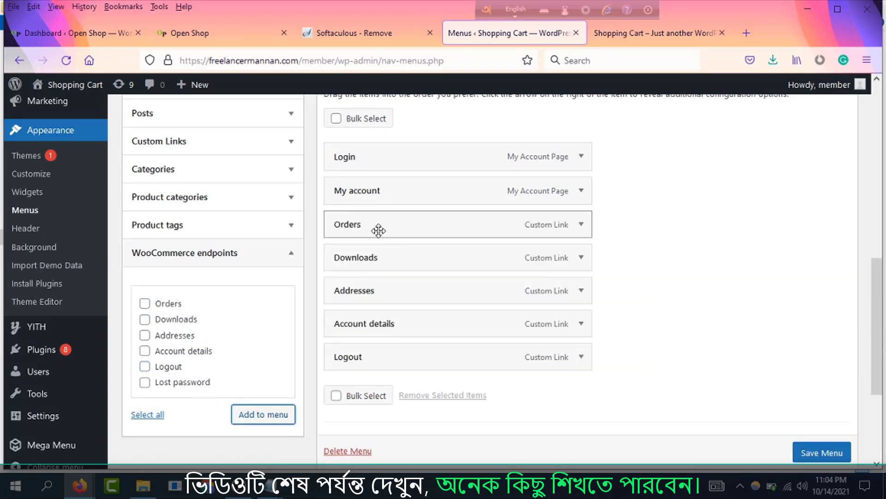
- Nest the Orders, Downloads, Addresses, Account details and Logout items as sub-items under My account
left_click_drag(375, 231, 396, 232)
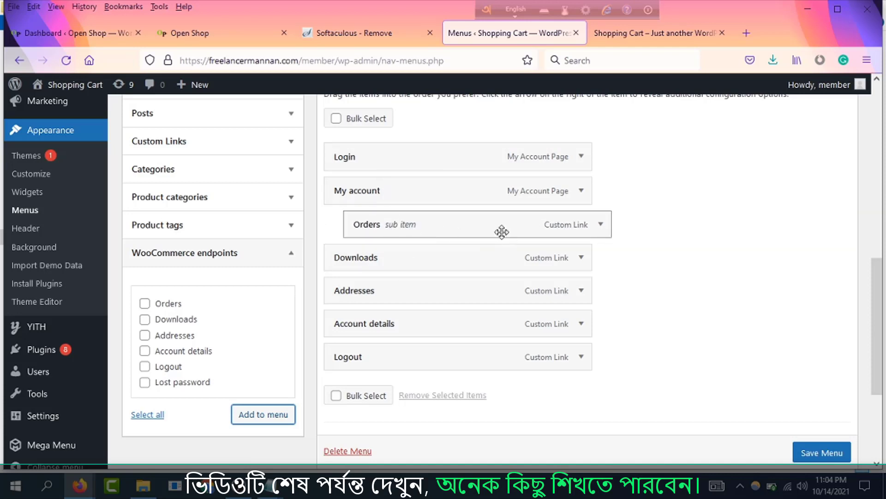
left_click_drag(378, 265, 401, 261)
left_click_drag(390, 297, 408, 298)
left_click_drag(365, 357, 384, 357)
left_click_drag(370, 323, 402, 337)
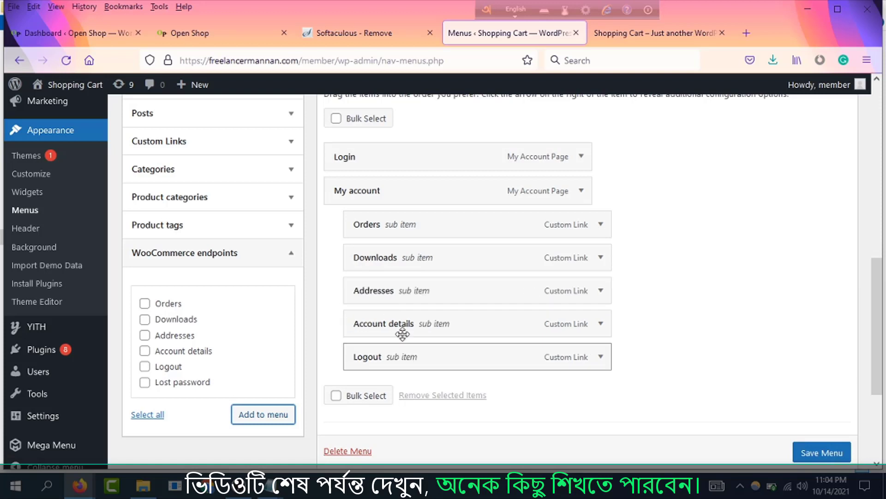
- Make the Orders and Downloads sub-items visible only to Logged In Users
left_click(601, 225)
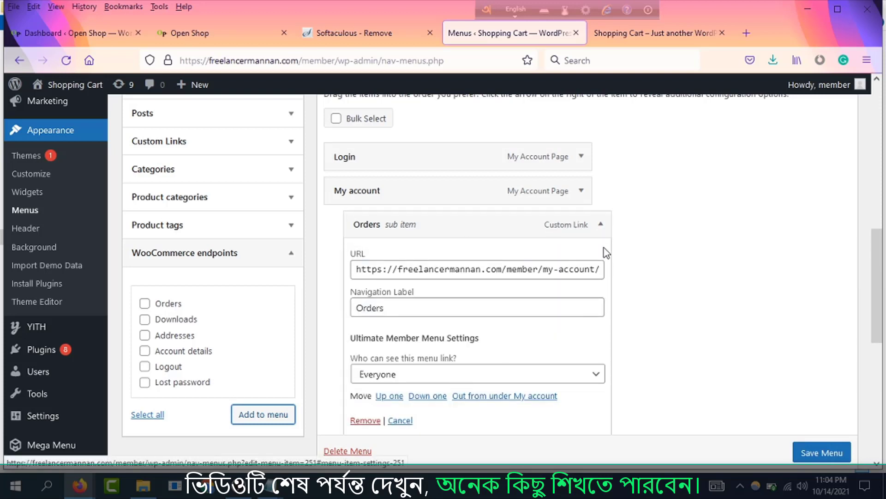
left_click(492, 381)
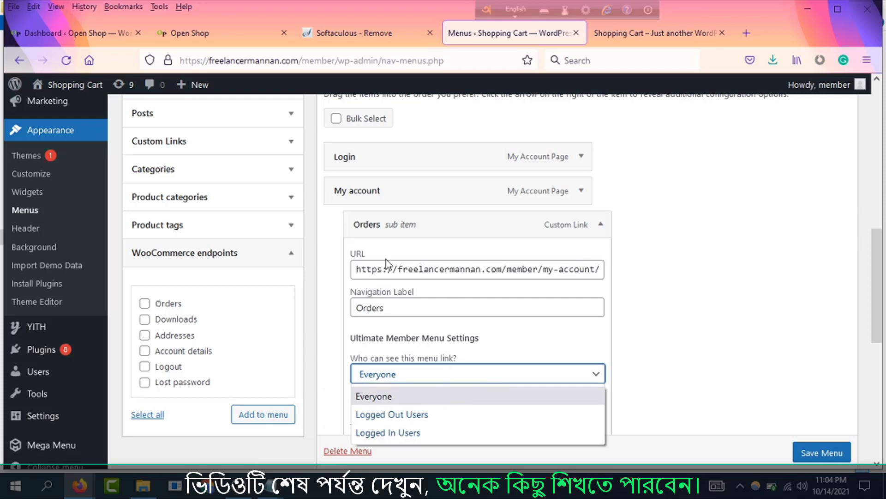
left_click(396, 433)
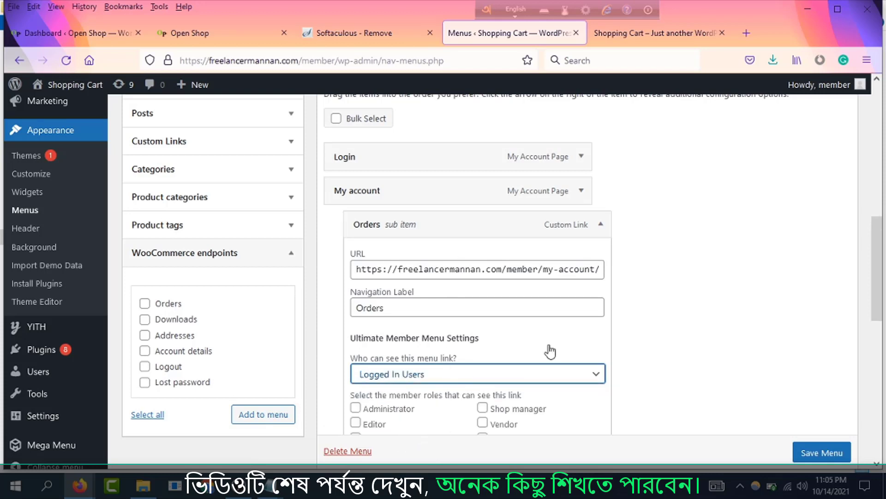
left_click(601, 225)
left_click(600, 257)
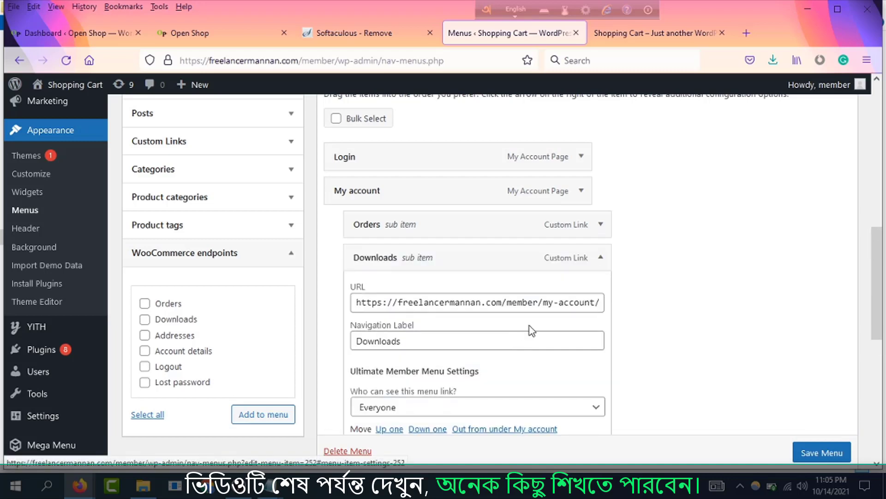
left_click(450, 408)
left_click(397, 384)
left_click(600, 256)
- Make the remaining My account sub-items down to Logout visible only to Logged In Users and save the menu
scroll(595, 229, "down", 3)
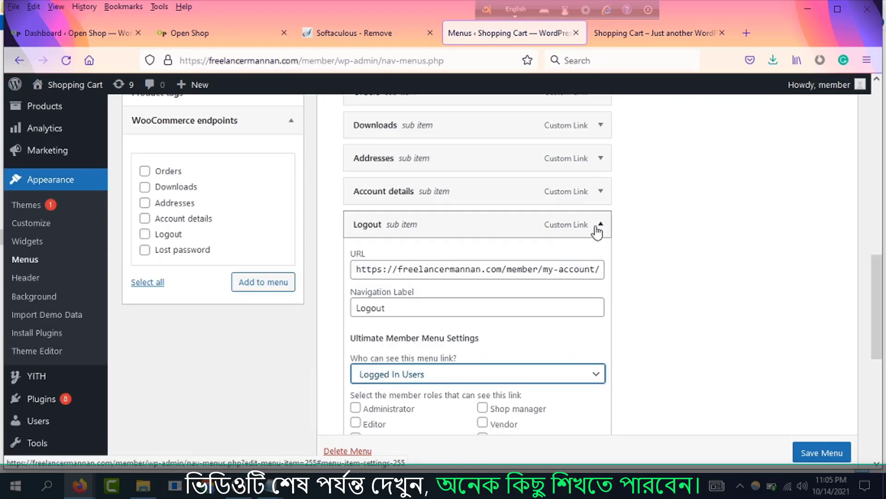
left_click(596, 226)
scroll(490, 252, "up", 5)
scroll(723, 336, "down", 3)
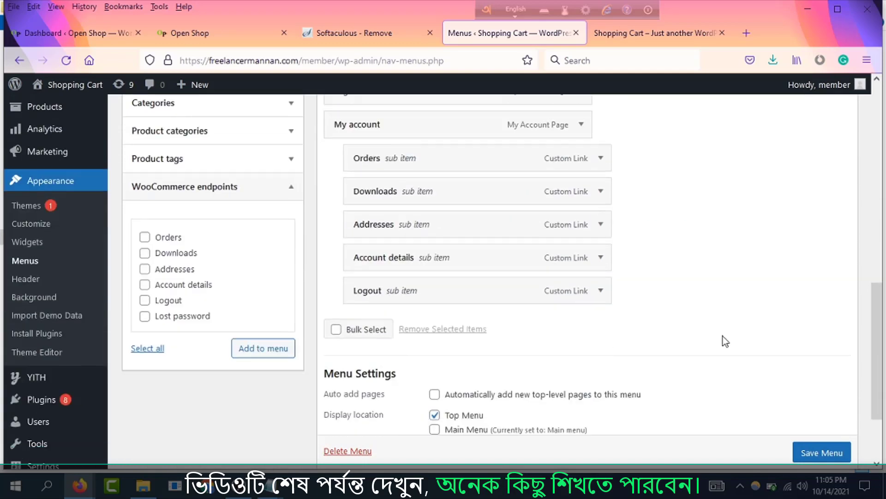
left_click(822, 453)
scroll(523, 370, "down", 2)
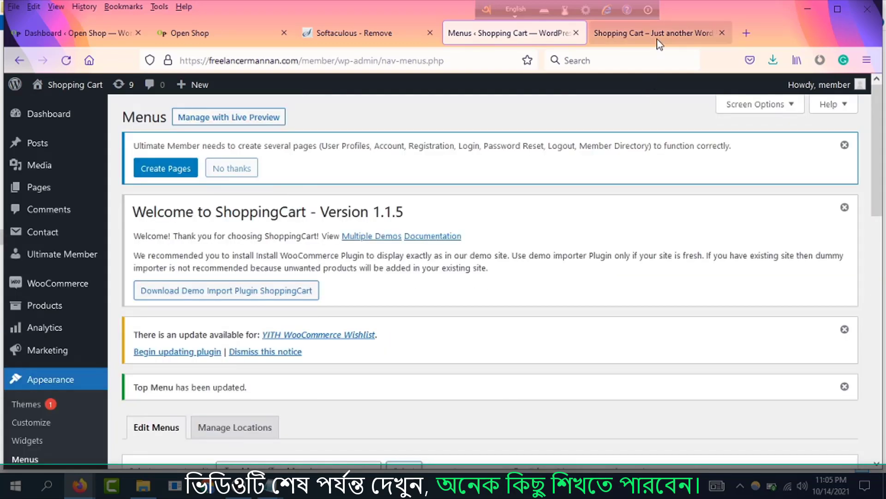
- Reload the store's front page and check the header menu and the main navigation for account items
left_click(657, 37)
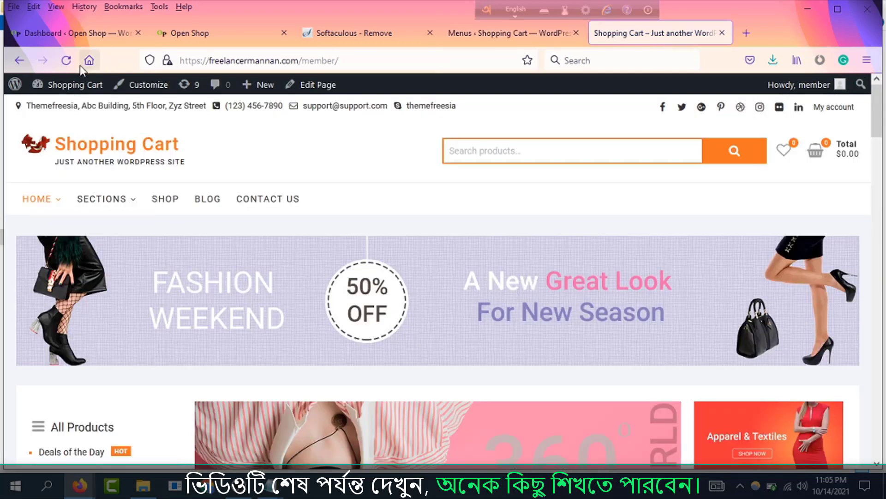
left_click(67, 60)
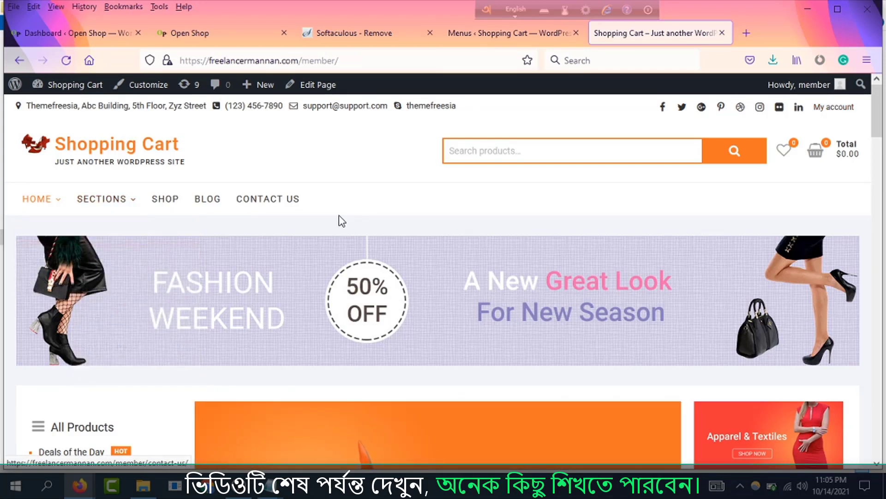
mouse_move(97, 203)
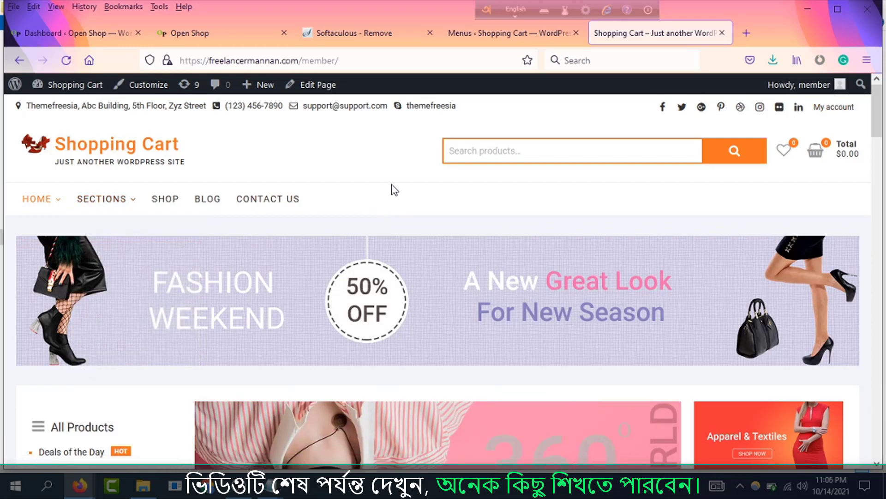
- Return to the WordPress menu editor and load Main menu (Main Menu) for editing
left_click(485, 33)
left_click(336, 33)
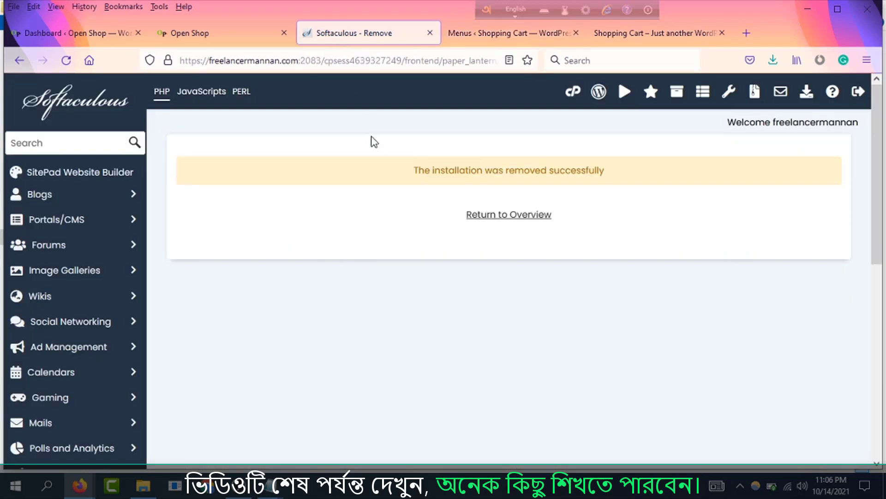
left_click(484, 33)
scroll(44, 327, "down", 5)
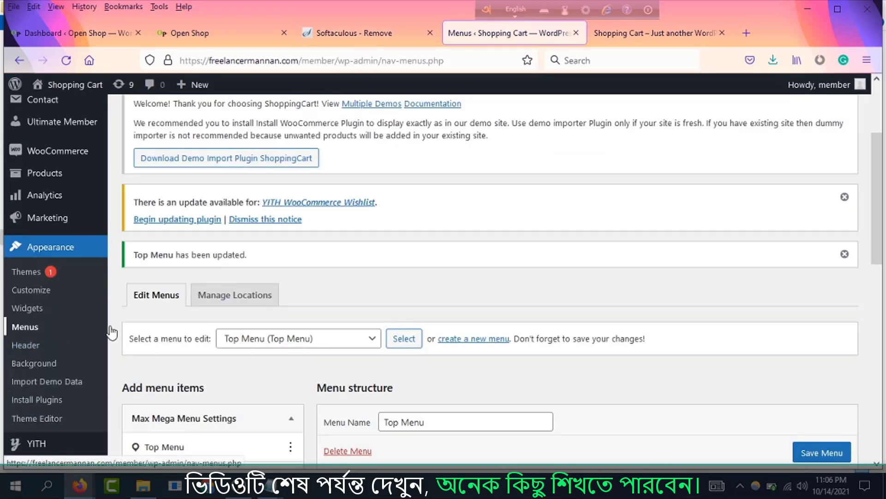
left_click(364, 344)
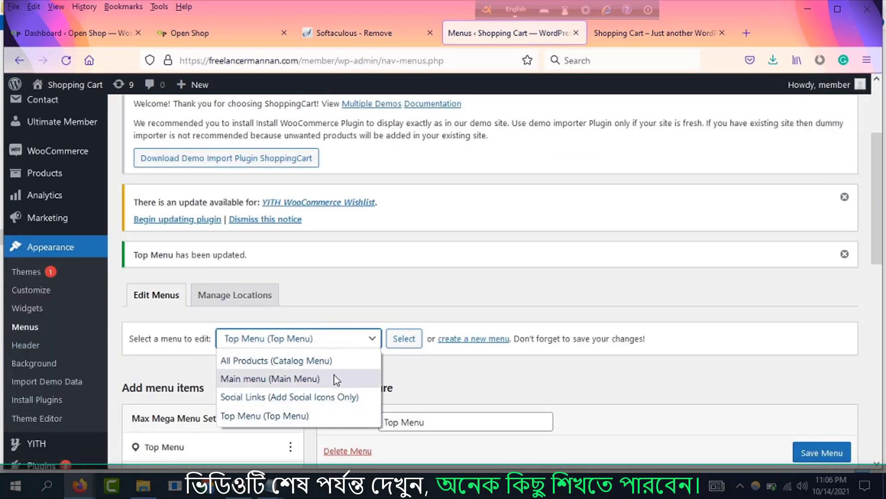
left_click(299, 380)
left_click(404, 341)
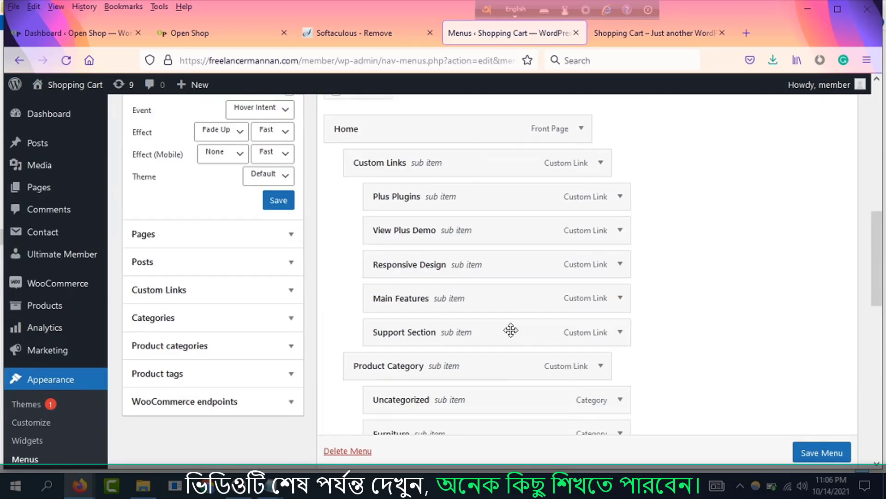
- Add the My account page to Main menu
scroll(511, 332, "up", 2)
left_click(235, 332)
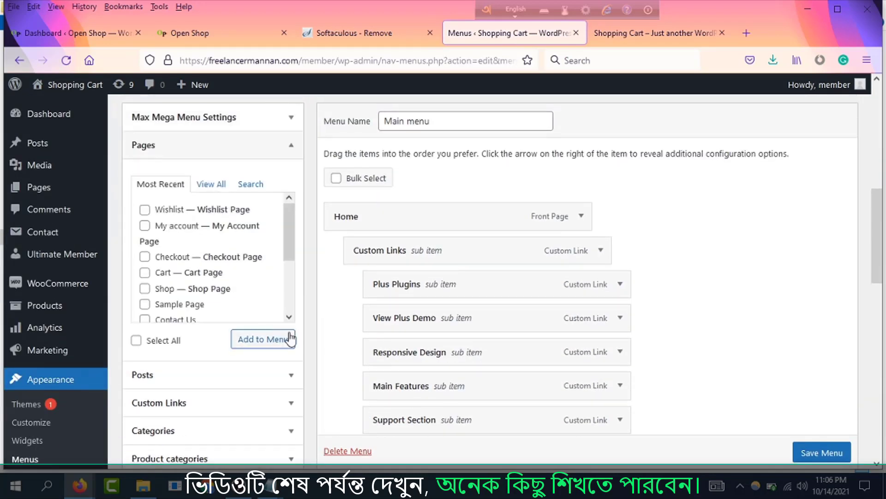
left_click(144, 225)
left_click(261, 339)
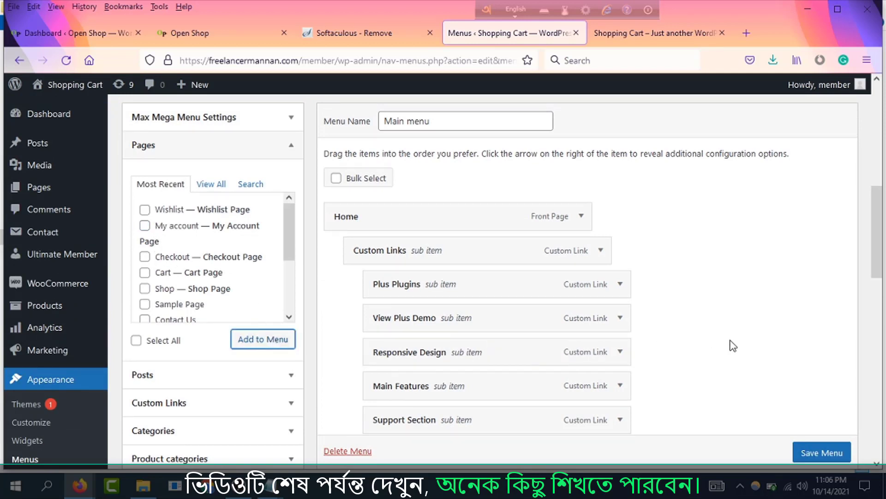
- Make the My account item in Main menu visible only to Logged In Users
scroll(728, 346, "down", 10)
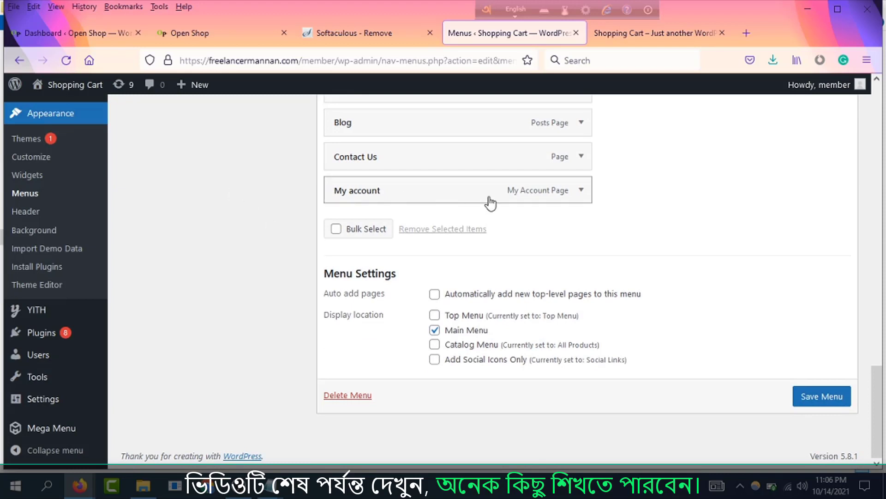
left_click(578, 191)
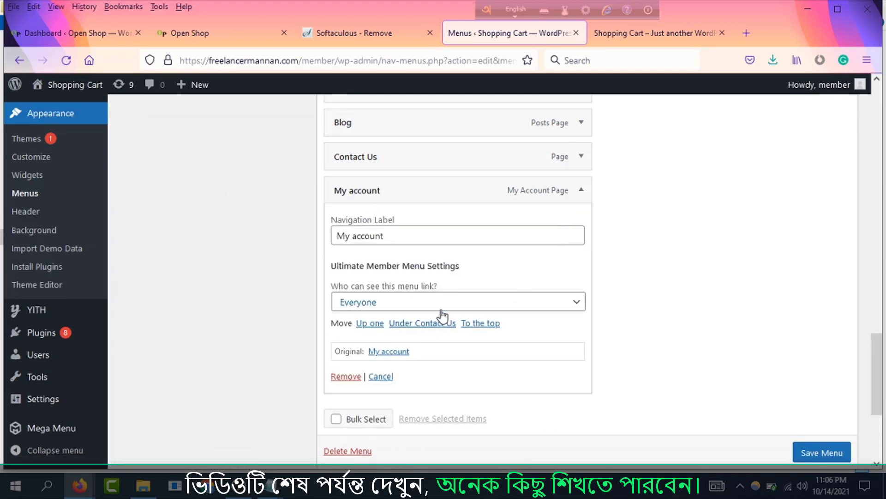
left_click(441, 307)
left_click(366, 361)
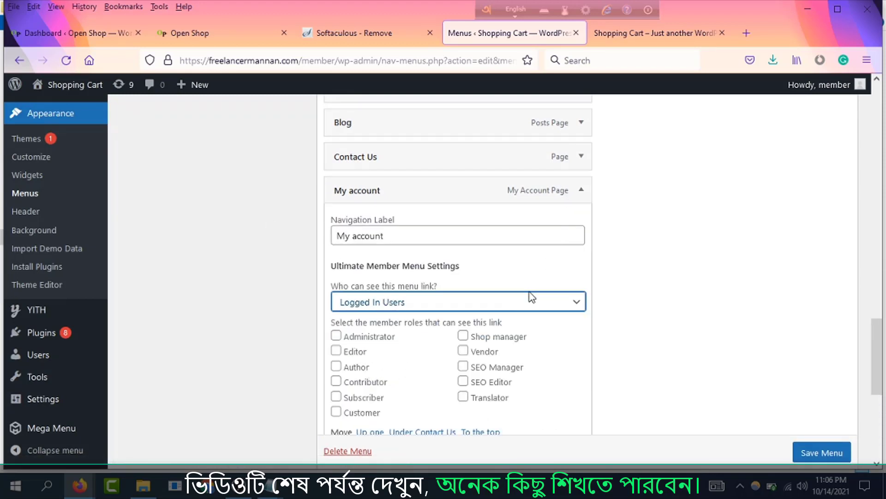
scroll(532, 298, "up", 3)
left_click(583, 322)
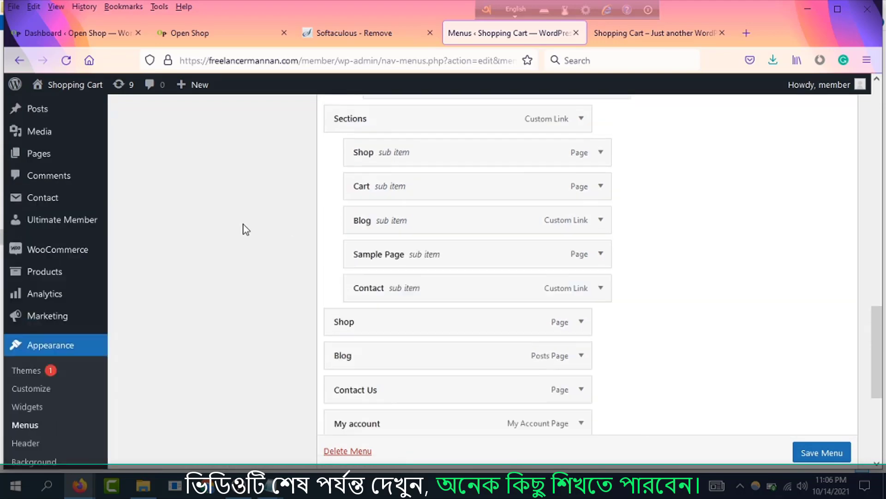
- Add the WooCommerce endpoints Orders, Downloads, Addresses and Account details to Main menu
scroll(243, 226, "up", 5)
left_click(291, 340)
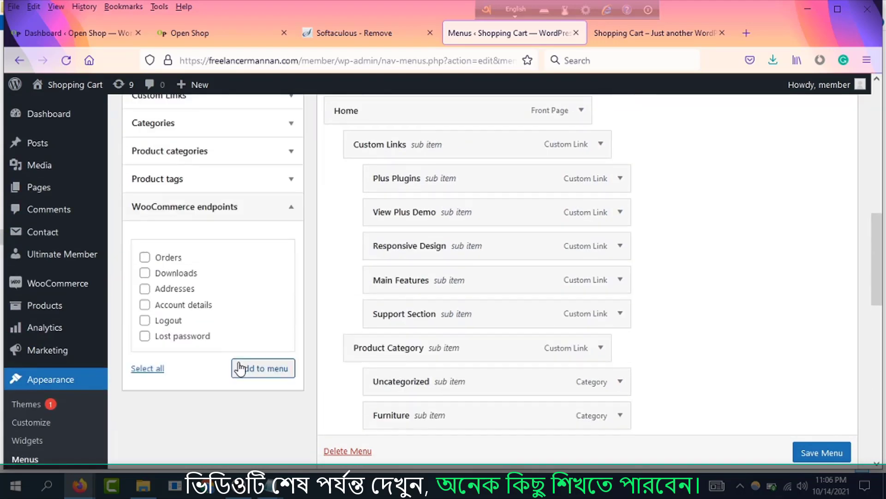
left_click(144, 257)
left_click(144, 273)
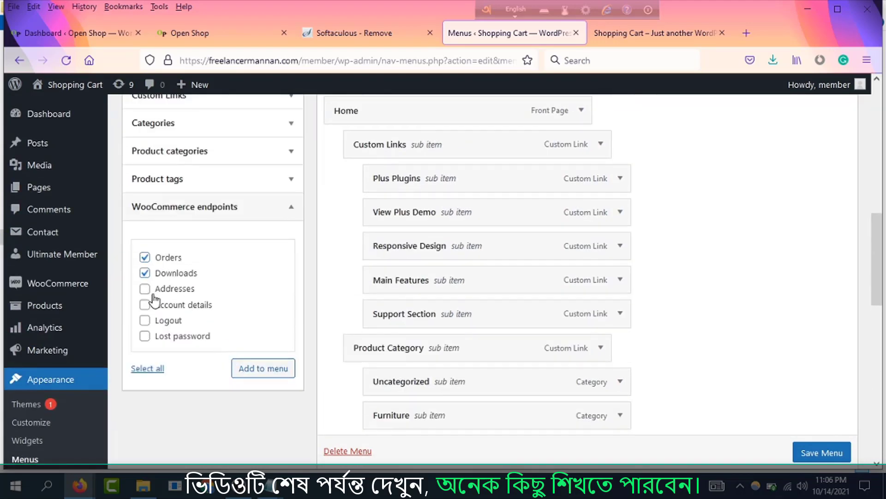
left_click(145, 289)
left_click(144, 305)
left_click(263, 368)
- Nest Orders, Downloads, Addresses and Account details as sub-items under My account in Main menu
scroll(531, 354, "down", 6)
scroll(534, 351, "down", 8)
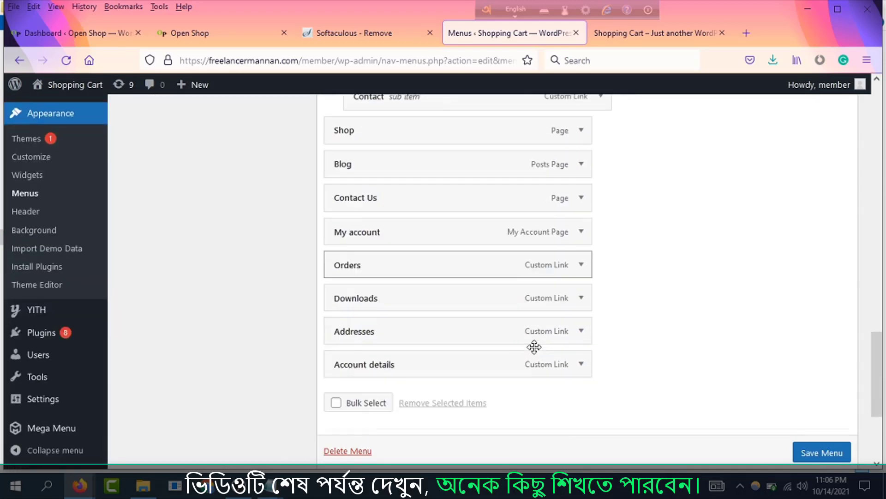
scroll(352, 311, "up", 3)
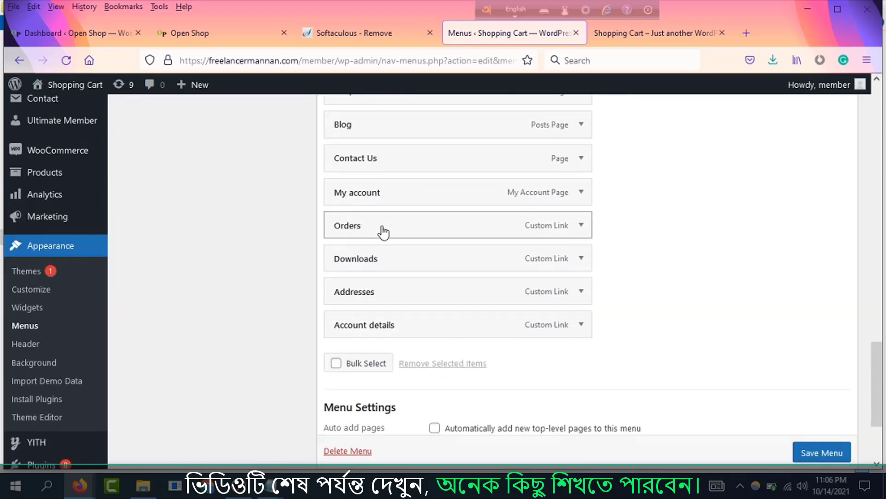
left_click_drag(383, 231, 429, 297)
left_click_drag(416, 326, 438, 327)
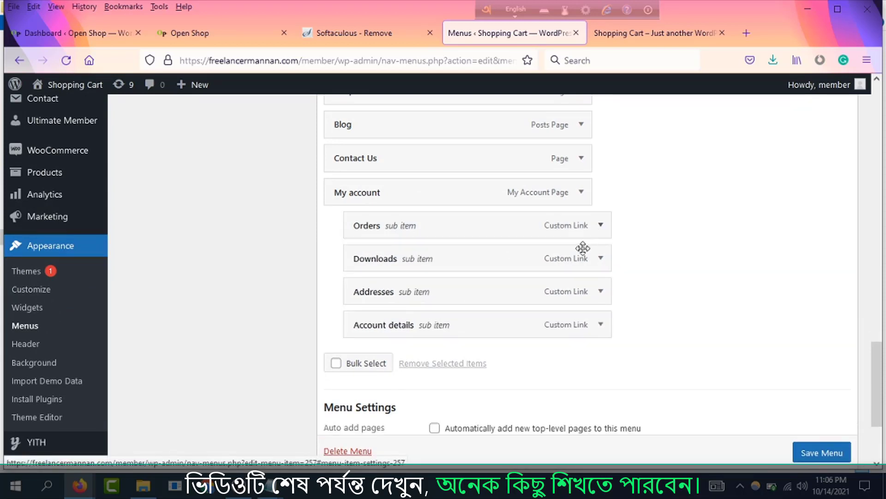
- Make the Orders sub-item visible only to Logged In Users and save Main menu
left_click(601, 227)
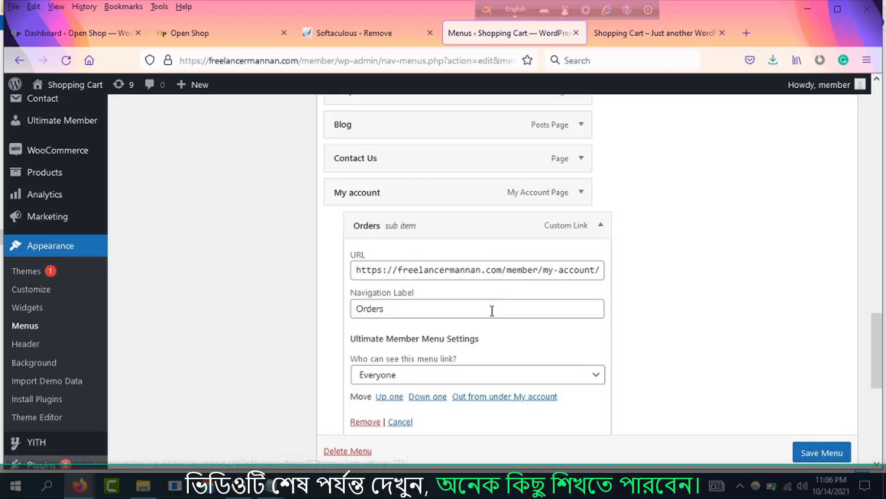
left_click(427, 375)
left_click(402, 431)
left_click(600, 224)
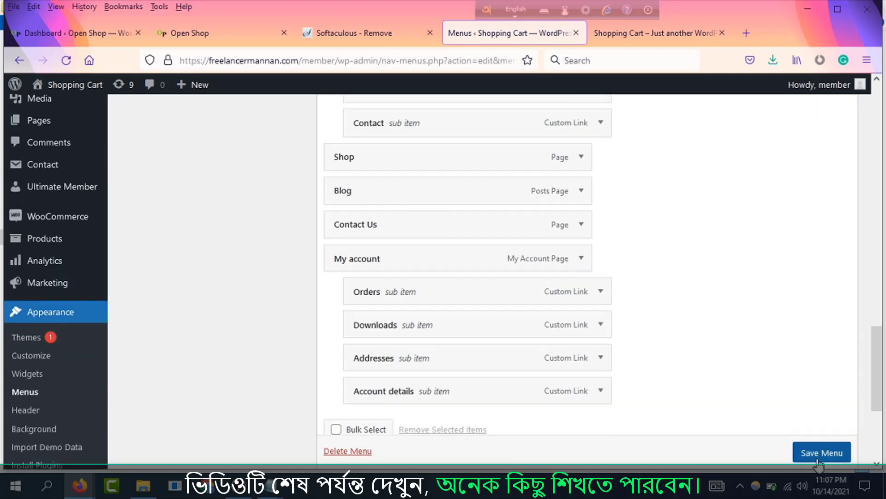
scroll(801, 451, "down", 1)
left_click(803, 452)
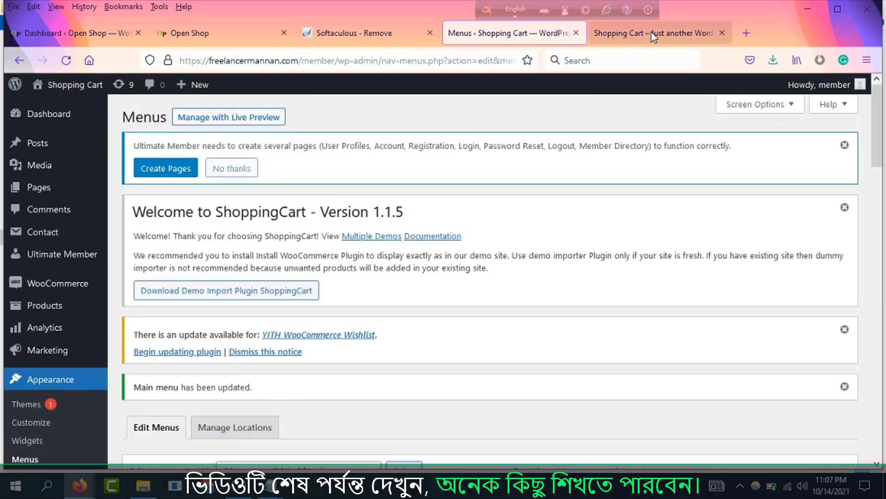
- Reload the storefront and compare its main navigation when logged in with the logged-out private window
left_click(652, 32)
left_click(66, 60)
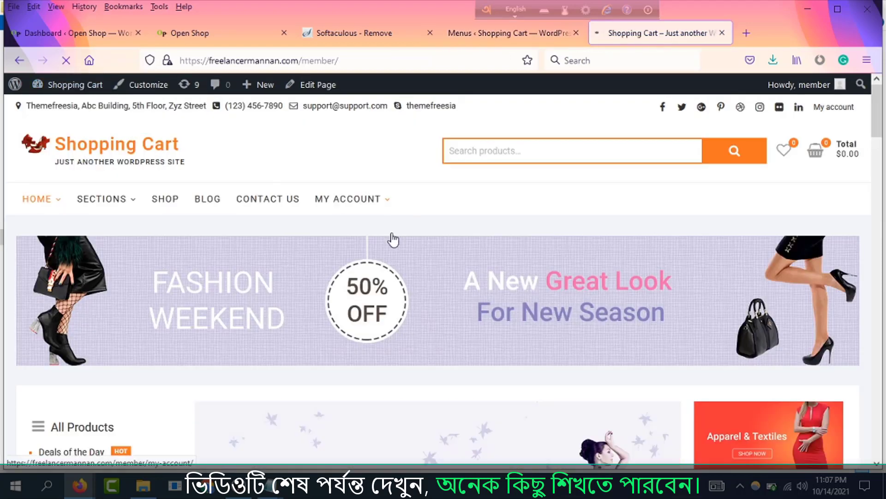
mouse_move(369, 204)
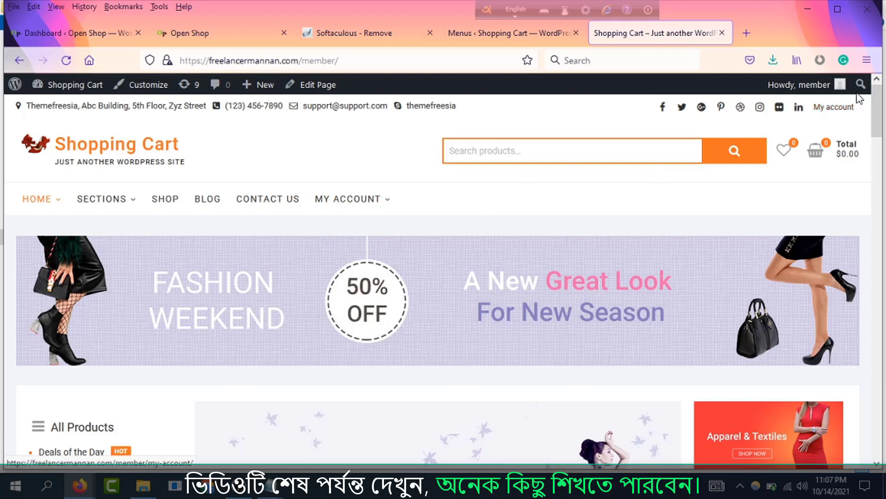
mouse_move(80, 484)
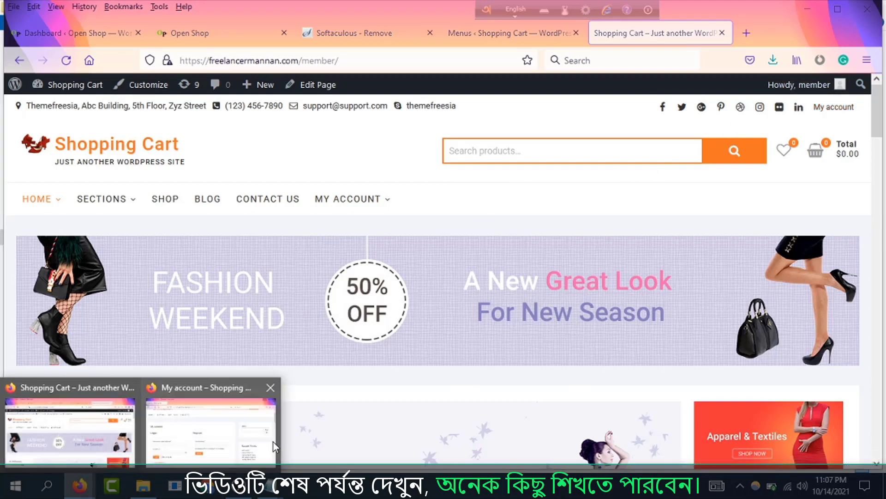
left_click(240, 431)
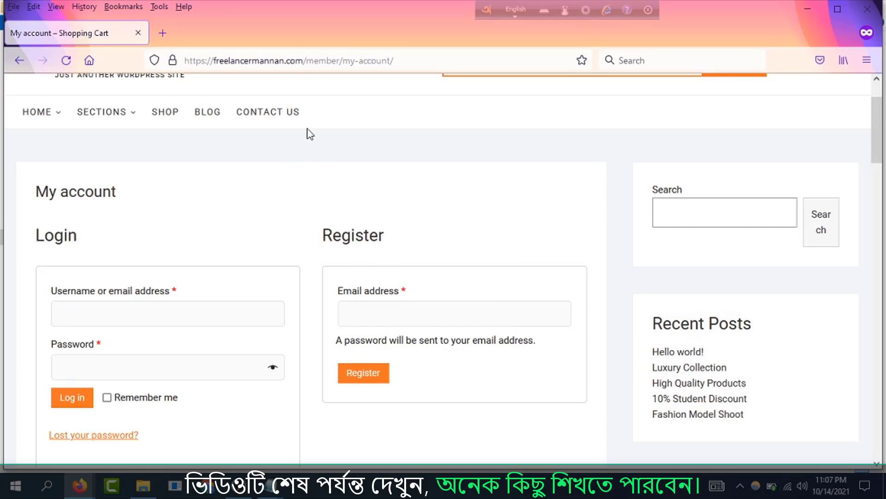
left_click(807, 10)
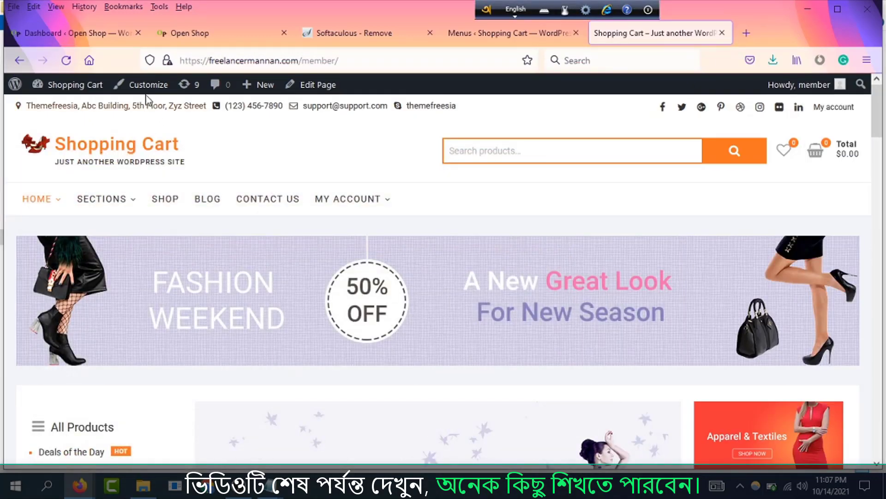
- Add a second My account page item to Main menu in the menu editor
left_click(508, 32)
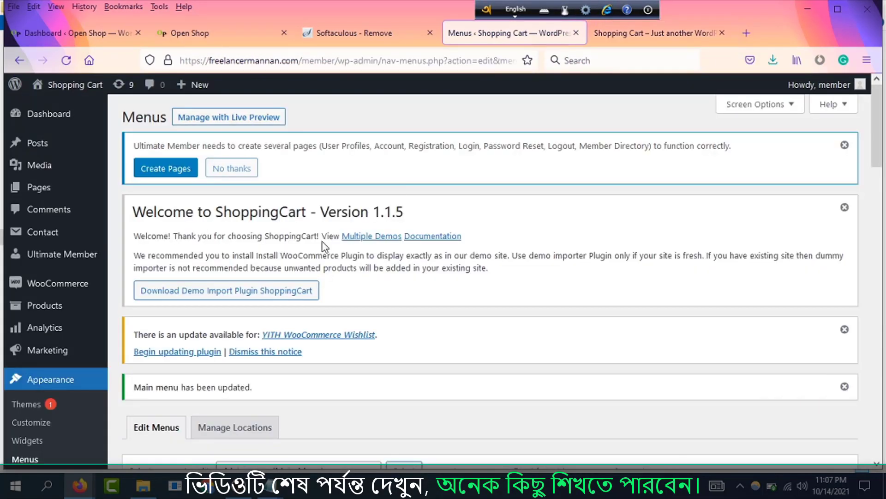
scroll(206, 303, "down", 10)
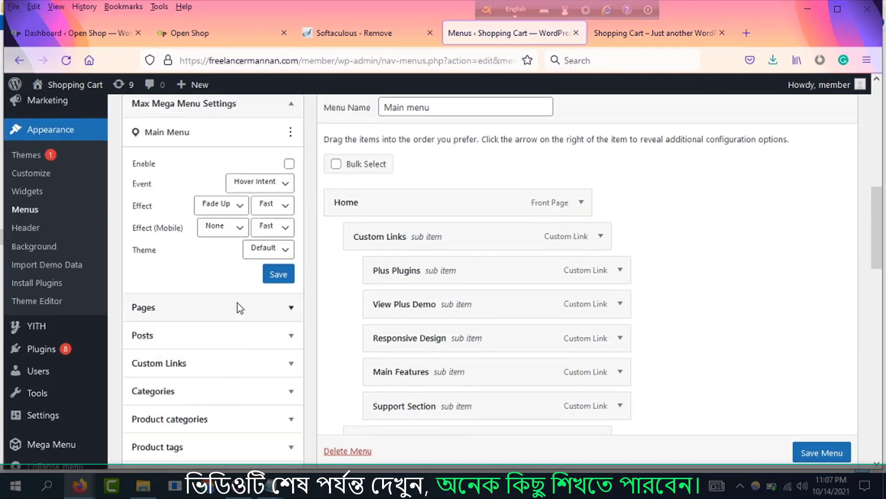
scroll(237, 303, "up", 3)
scroll(229, 374, "down", 2)
left_click(223, 357)
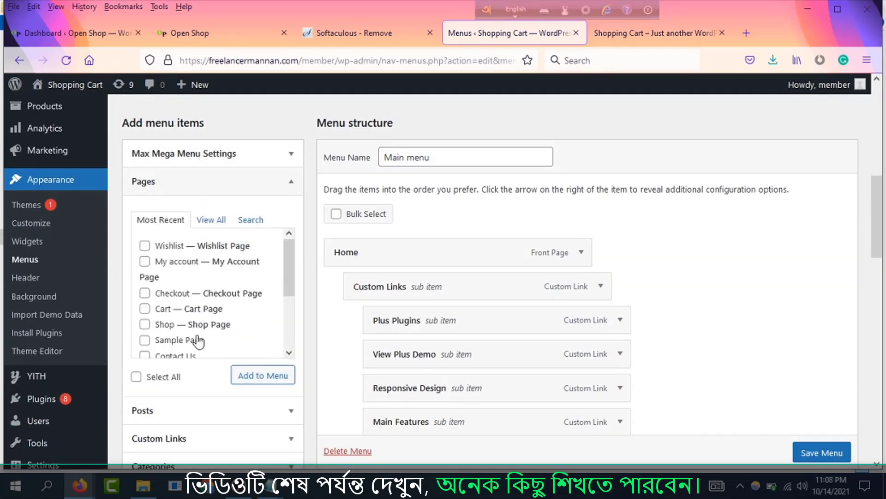
left_click(146, 260)
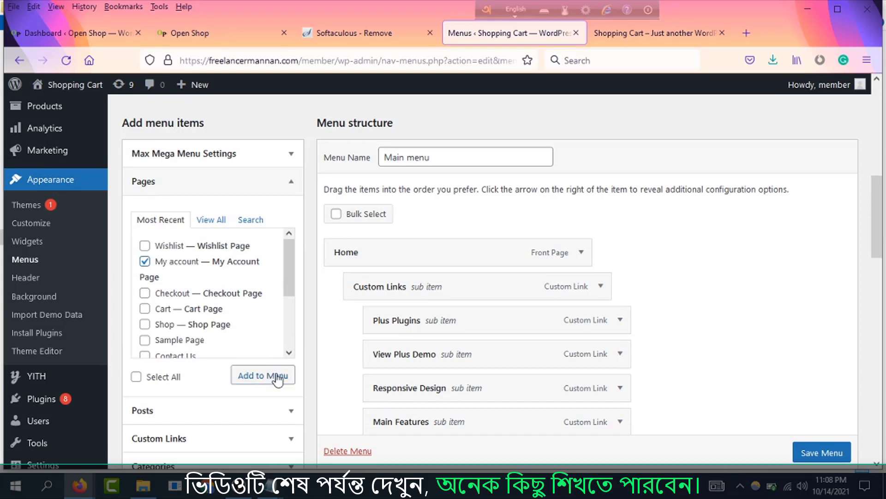
left_click(259, 374)
- Rename the newly added second My account item at the end of Main menu to Login/Register
scroll(686, 369, "down", 7)
scroll(683, 367, "down", 10)
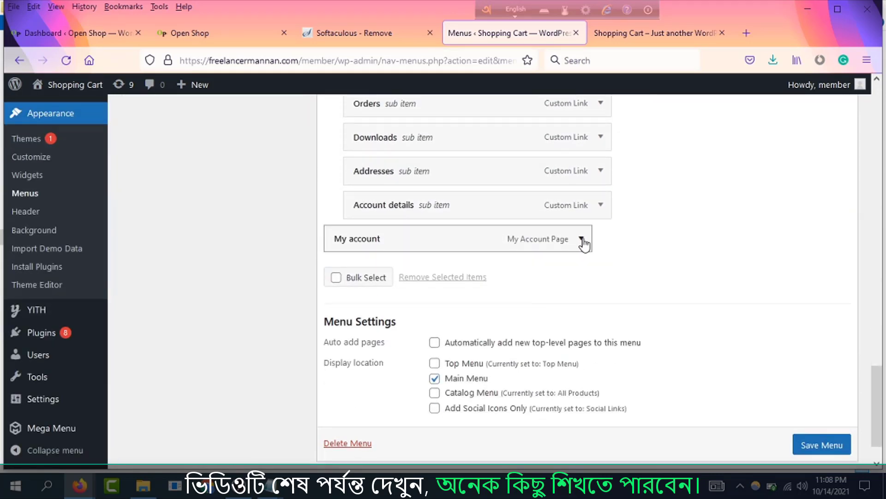
left_click(582, 238)
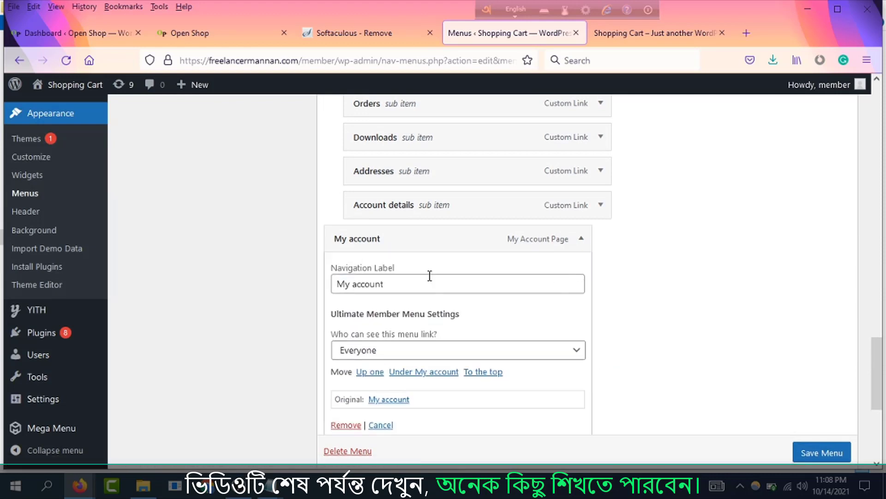
left_click_drag(431, 277, 179, 276)
type("Lo")
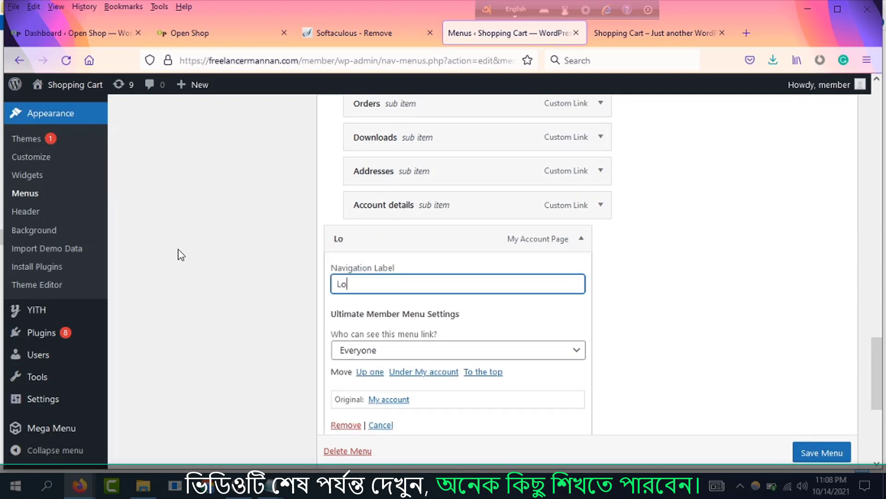
type("gin/Registe")
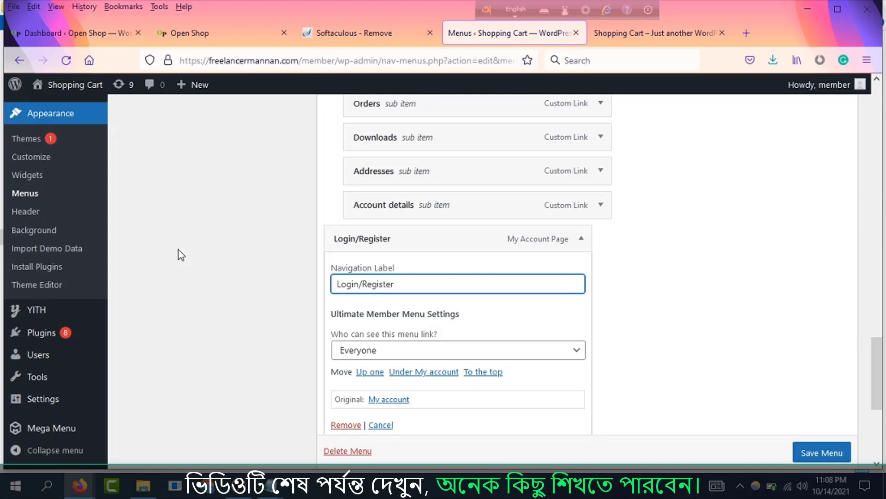
type("r")
- Make the Login/Register item visible only to Logged Out Users and save Main menu
left_click(577, 349)
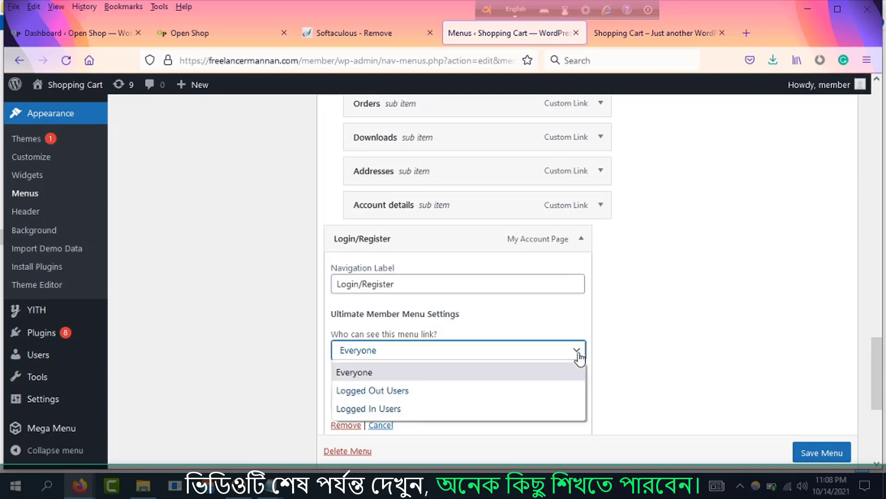
left_click(408, 390)
left_click(805, 450)
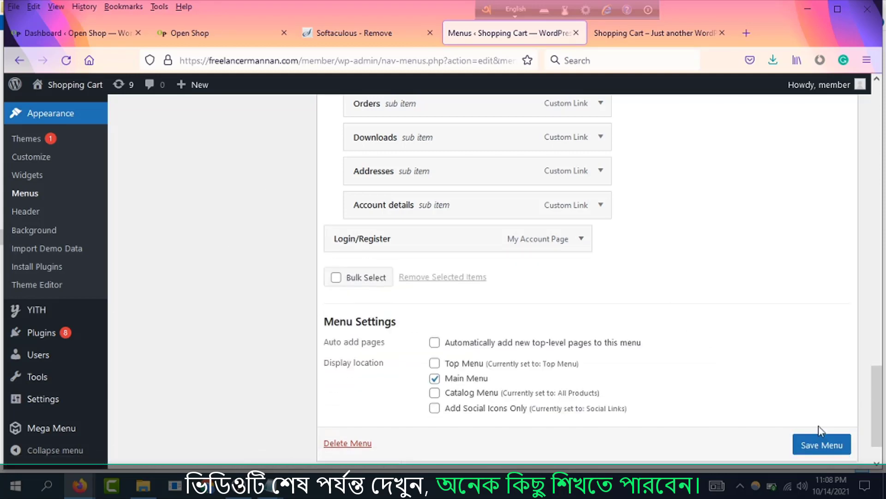
scroll(820, 429, "down", 1)
left_click(795, 418)
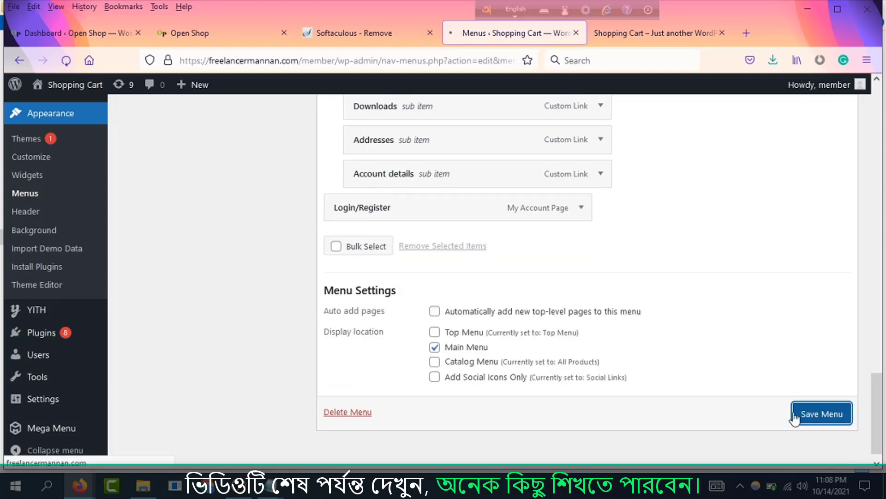
- In the logged-out private window, load the storefront home page and follow the Login/Register link to the account forms
mouse_move(79, 484)
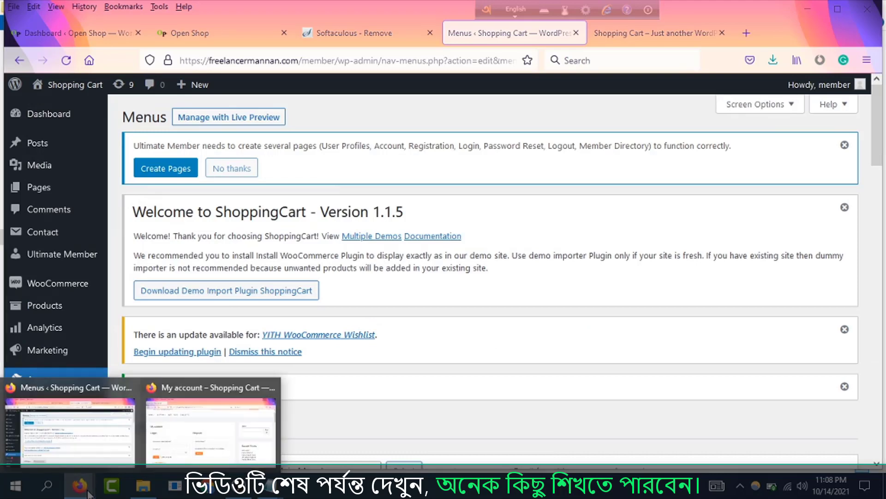
left_click(191, 454)
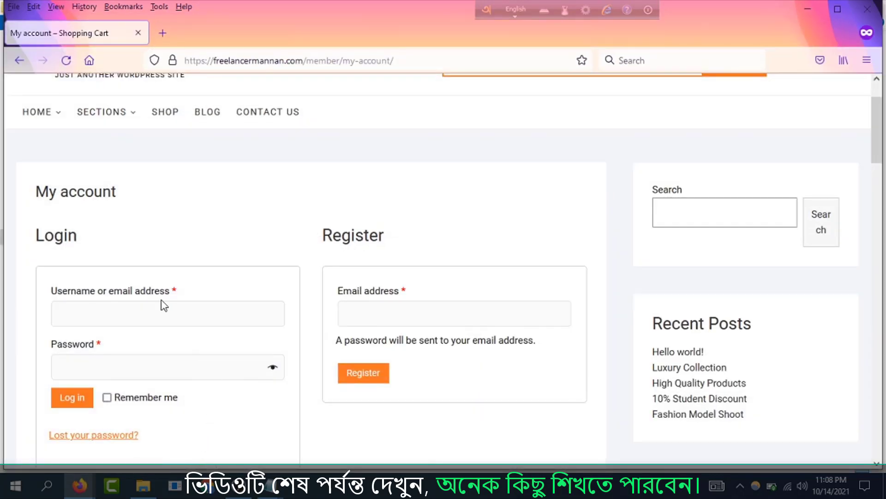
scroll(164, 306, "up", 2)
left_click(109, 123)
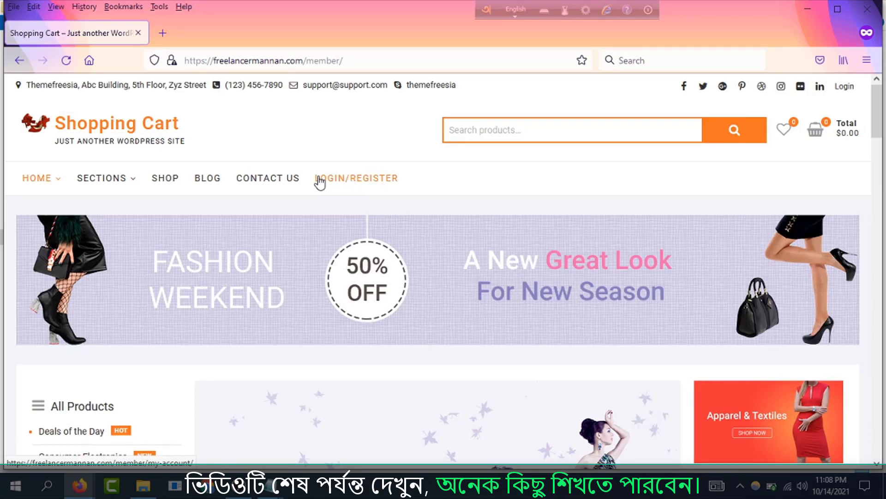
left_click(363, 191)
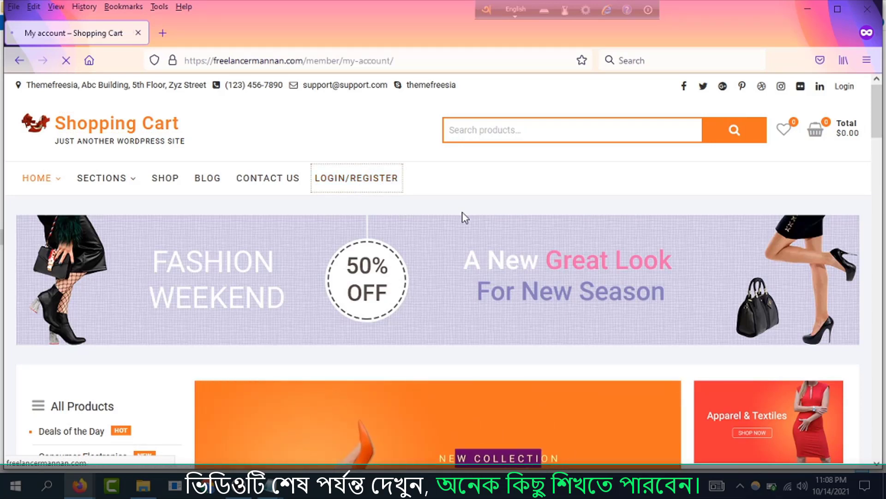
scroll(475, 271, "down", 3)
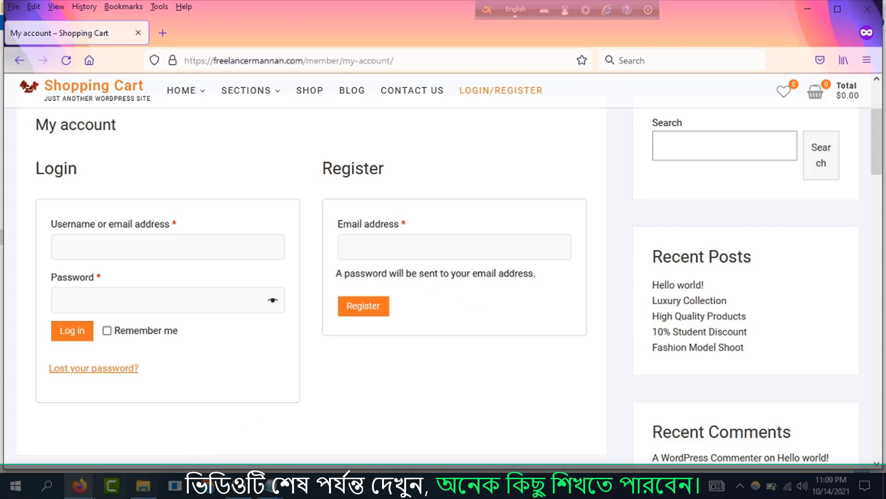
- Return to the admin window and open the Accounts & Privacy section of the WooCommerce settings
mouse_move(79, 487)
left_click(71, 422)
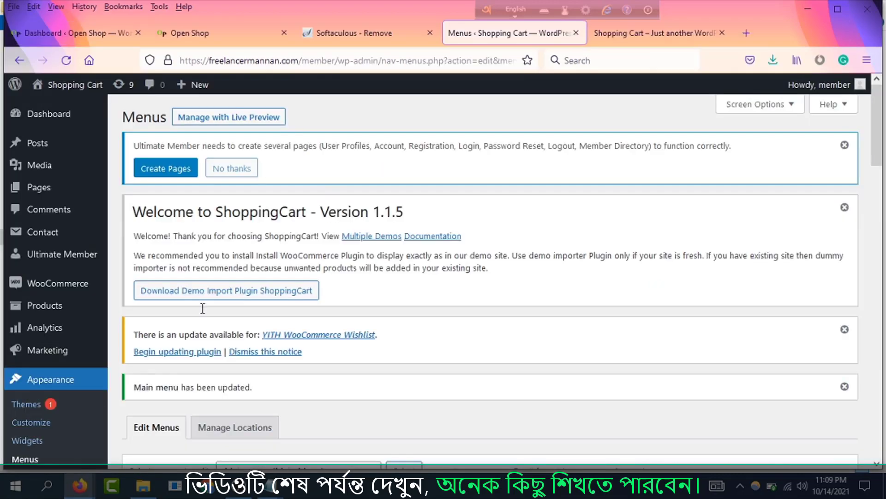
mouse_move(86, 329)
scroll(87, 329, "down", 3)
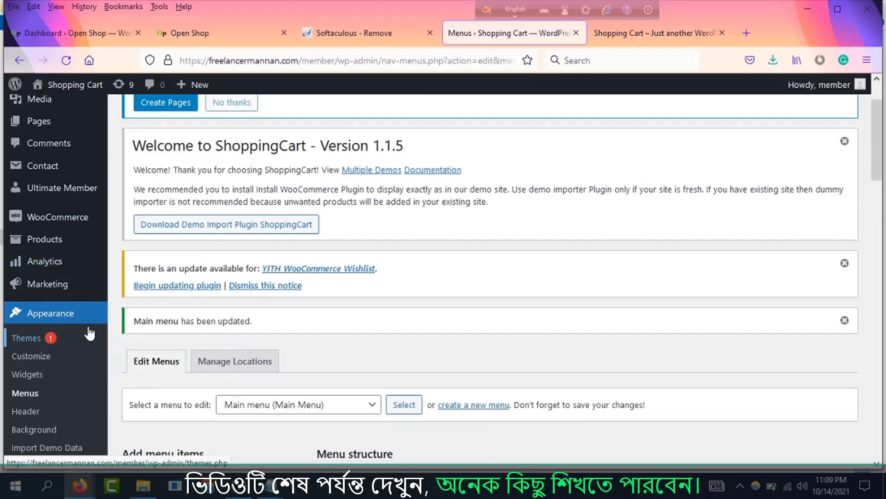
mouse_move(76, 218)
left_click(138, 311)
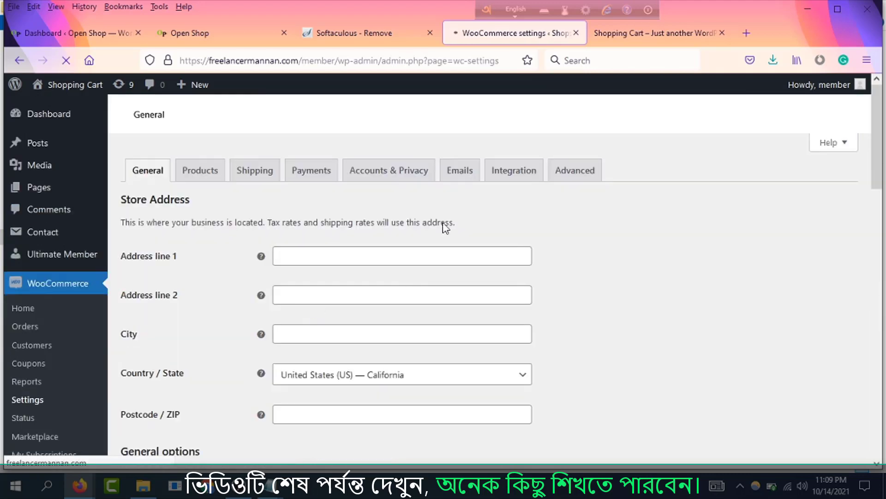
left_click(401, 179)
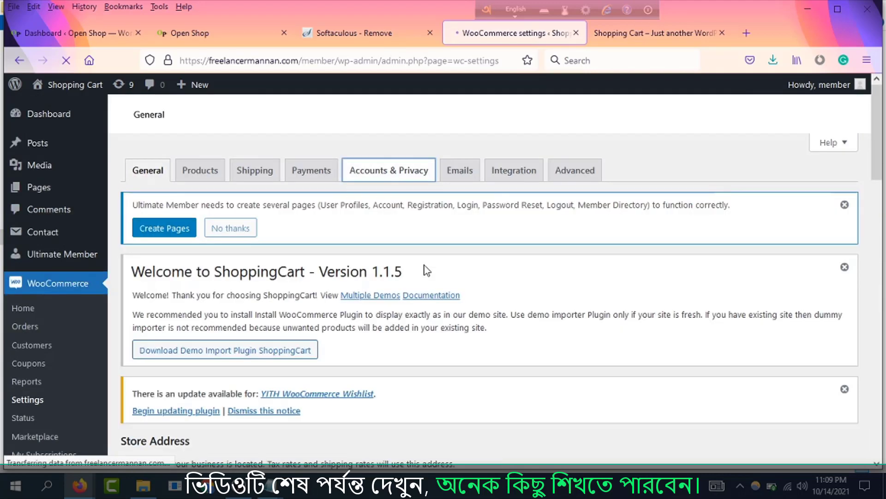
- Turn off automatic generation of account usernames and passwords under Account creation and save the changes
scroll(426, 311, "down", 5)
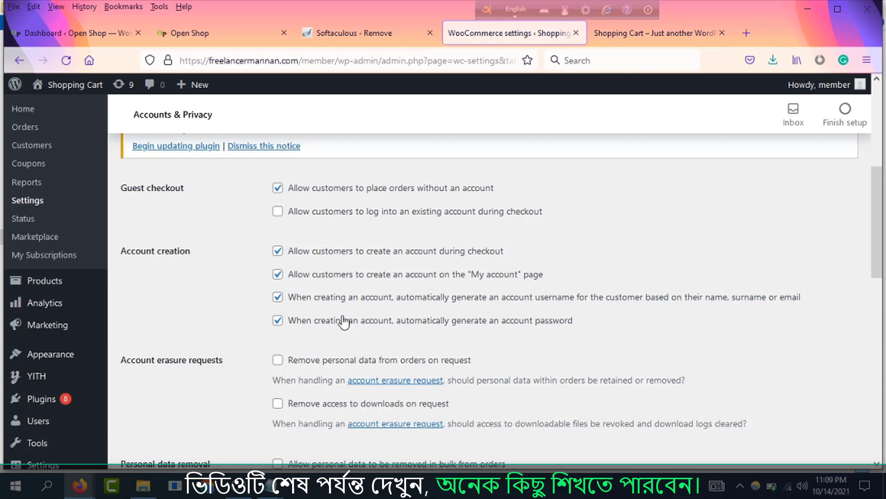
left_click(277, 320)
left_click(277, 297)
scroll(340, 336, "down", 15)
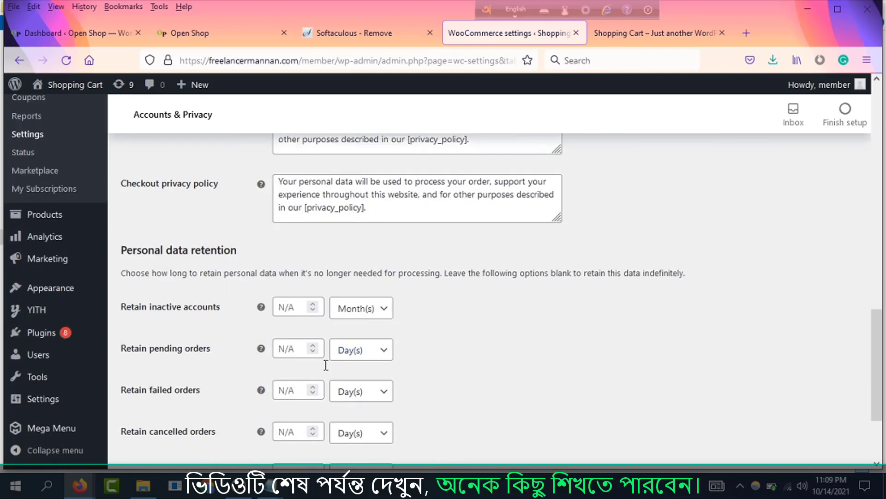
left_click(138, 400)
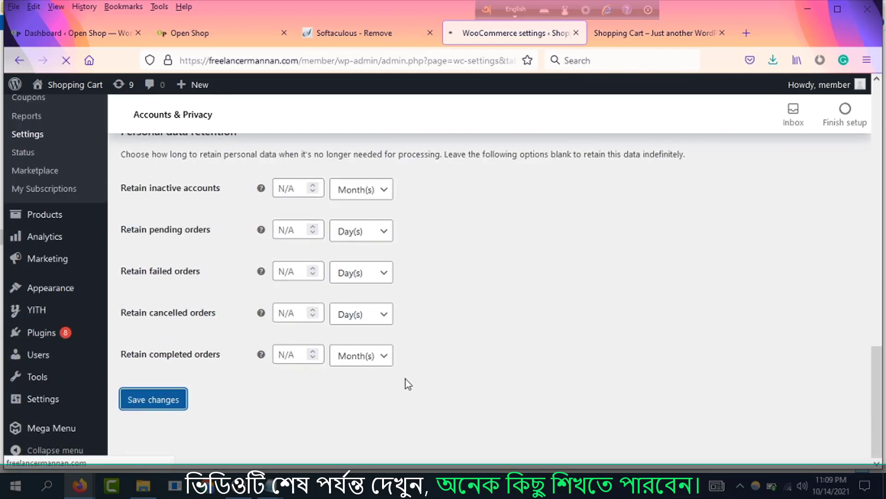
- Reload the My account page in the logged-out private window to check the Register form
mouse_move(79, 485)
left_click(253, 397)
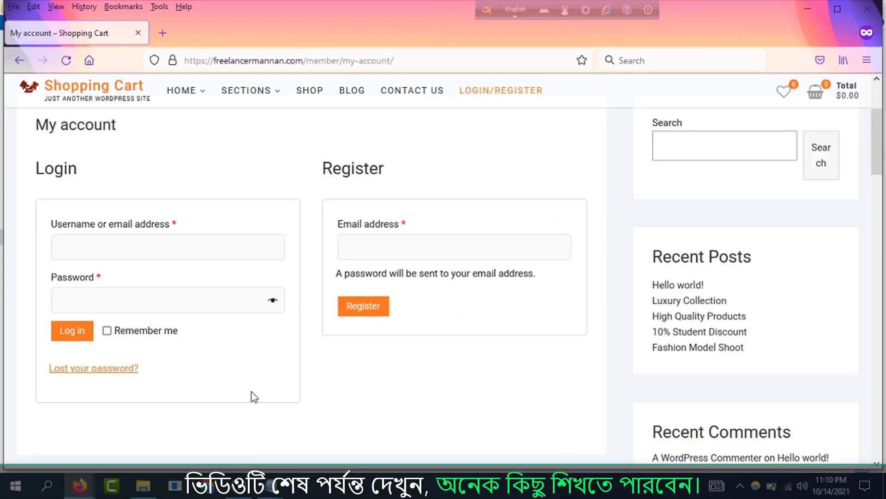
left_click(66, 60)
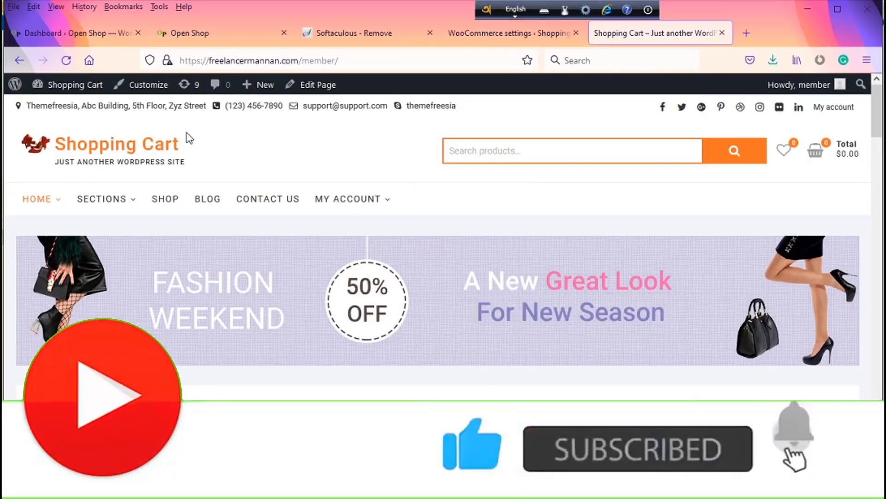
scroll(350, 245, "down", 10)
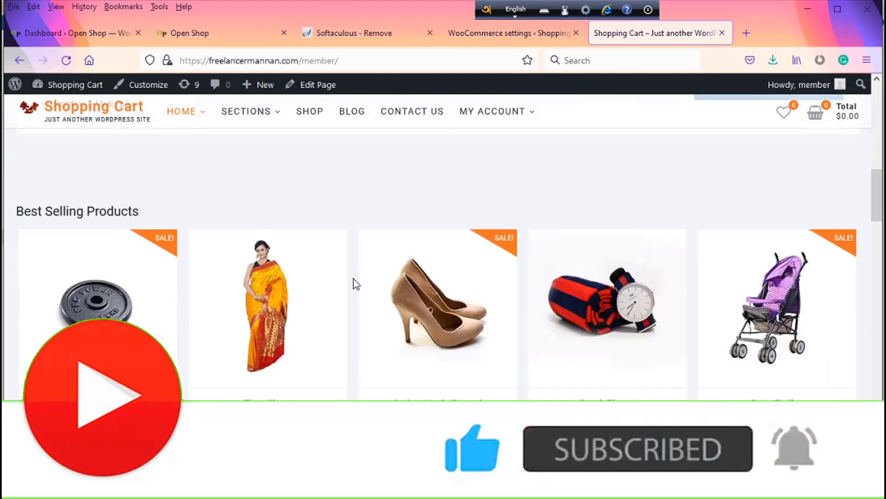
scroll(354, 283, "down", 5)
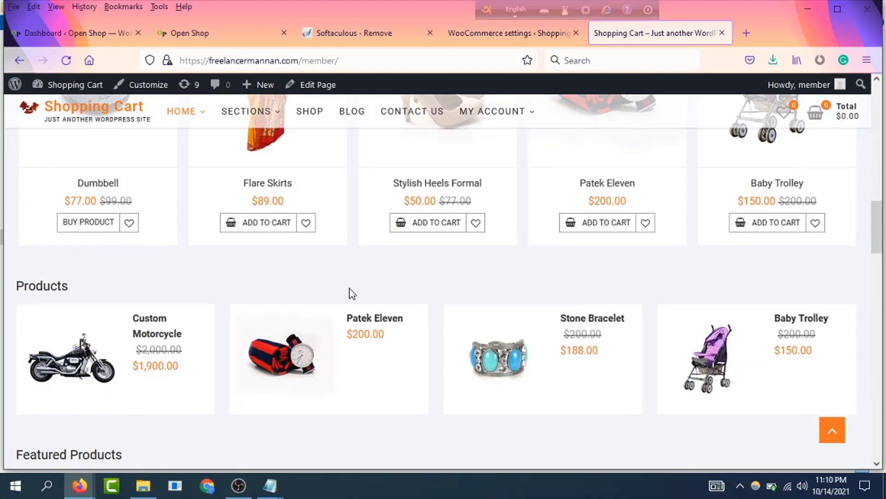
scroll(351, 294, "down", 12)
scroll(361, 309, "up", 5)
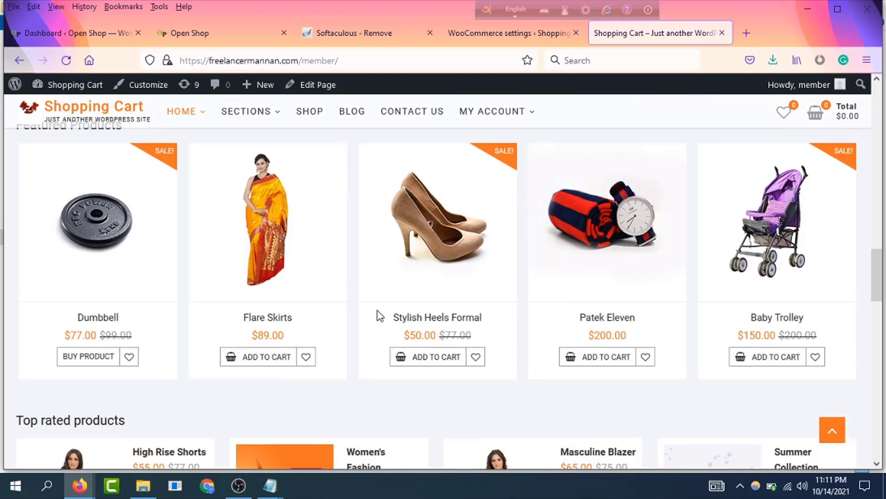
scroll(376, 316, "down", 10)
key("Home")
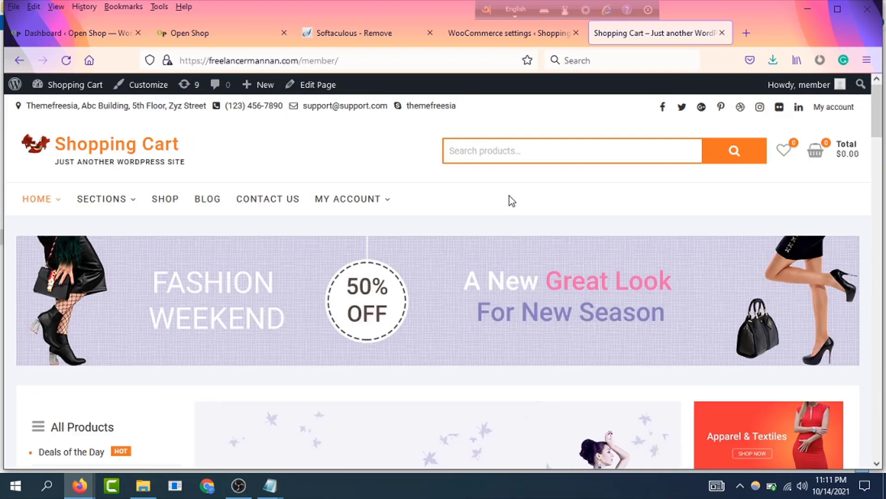